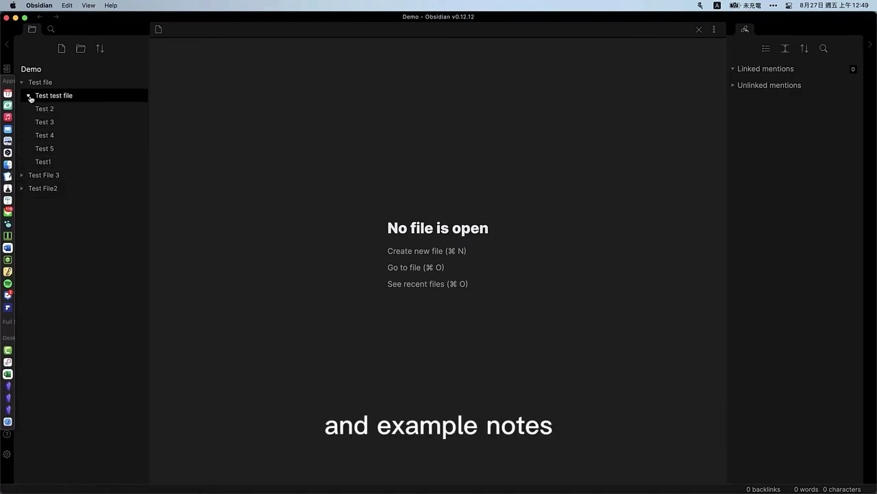
# Step: Look through the notes Test 3, Test 4 and Test 5 in the Test file folder
pyautogui.click(22, 83)
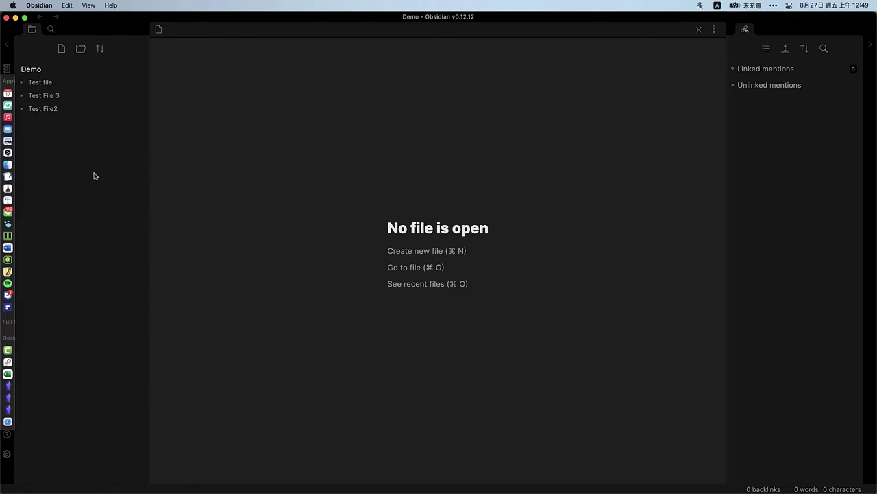
pyautogui.click(78, 85)
pyautogui.click(78, 120)
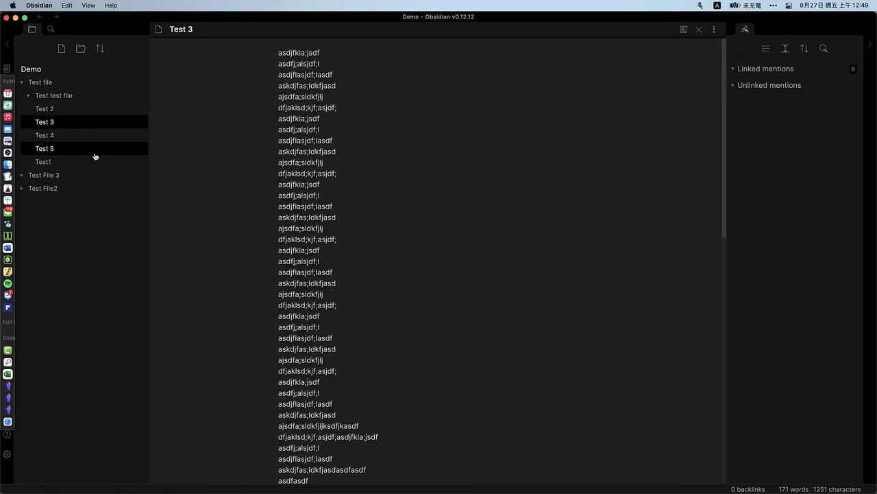
pyautogui.click(92, 146)
pyautogui.click(106, 137)
pyautogui.click(108, 111)
pyautogui.click(108, 136)
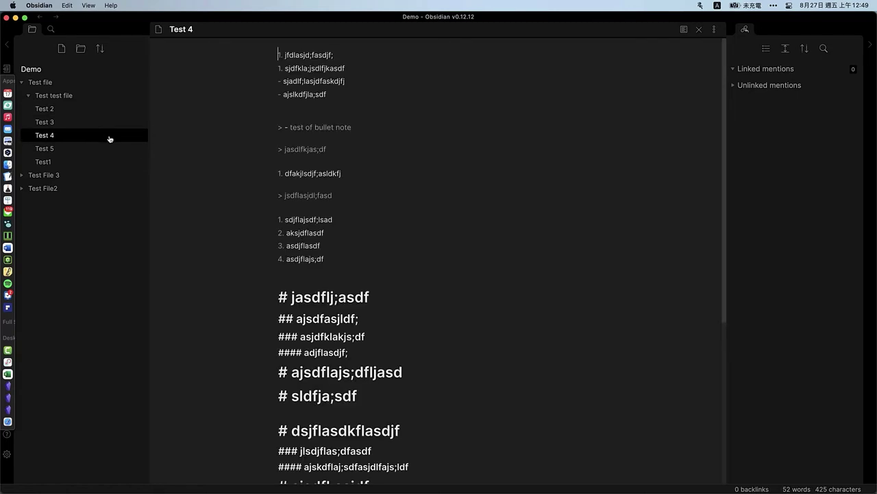
pyautogui.click(107, 162)
pyautogui.click(109, 147)
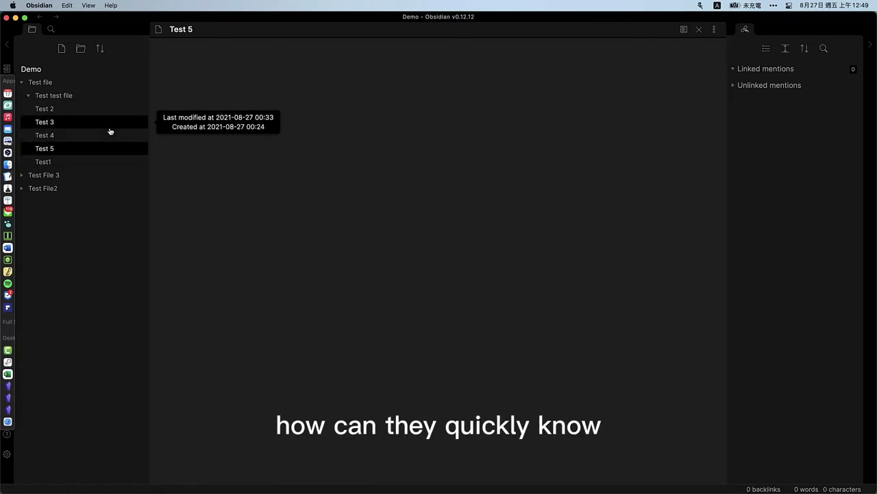
# Step: Expand the Test File 3 folder and view its notes TestT2 and Testt1
pyautogui.click(103, 177)
pyautogui.click(103, 202)
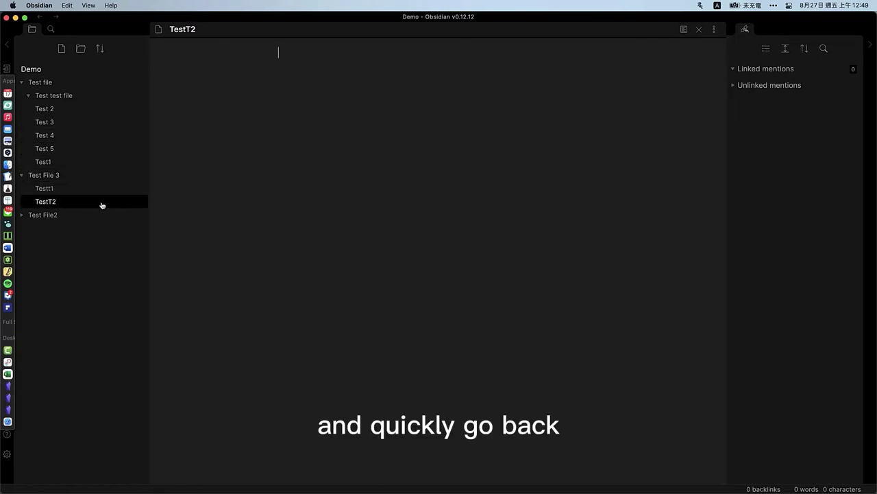
pyautogui.click(107, 194)
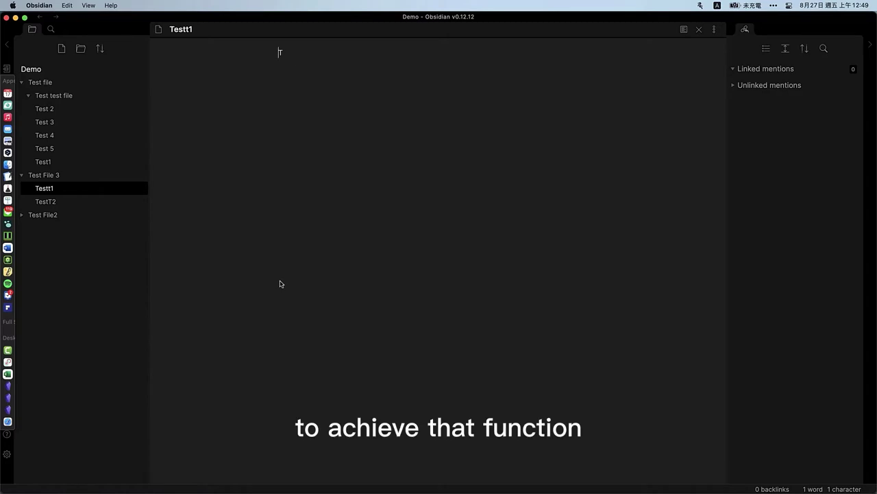
# Step: Search the community plugins for "recen" and show the details of the Recent Files plugin
pyautogui.click(8, 455)
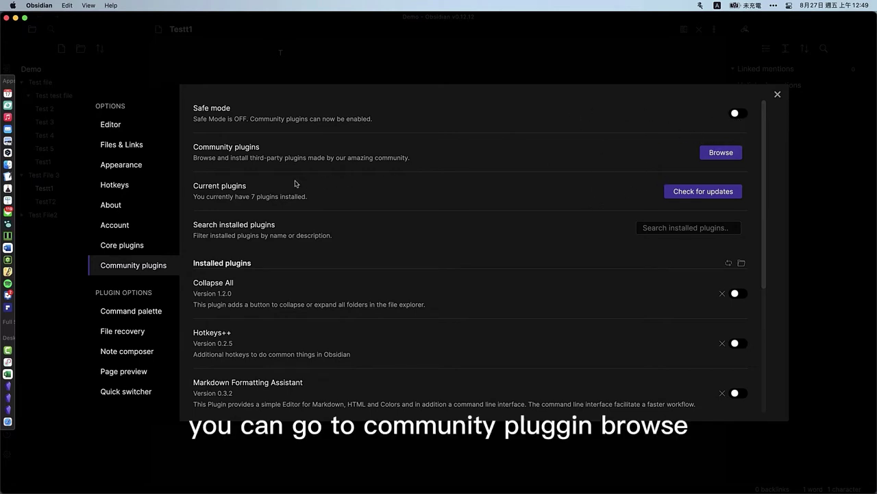
pyautogui.click(719, 156)
pyautogui.click(231, 63)
pyautogui.write('recen')
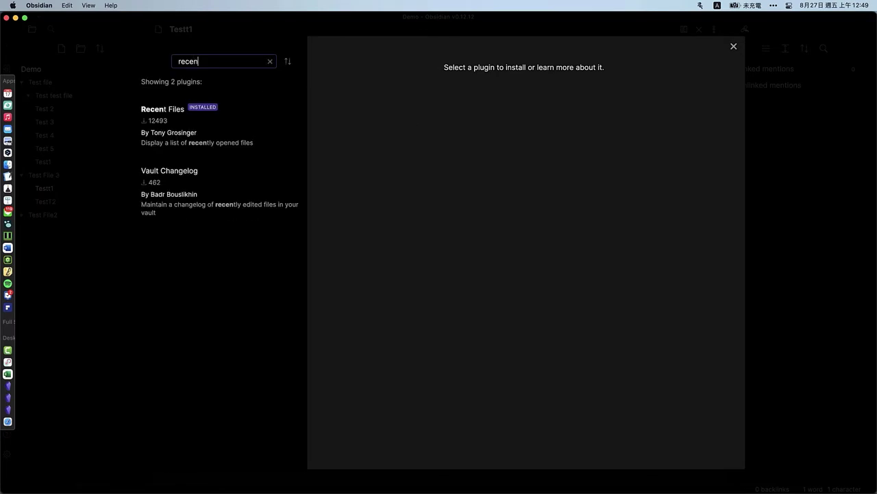
pyautogui.click(204, 129)
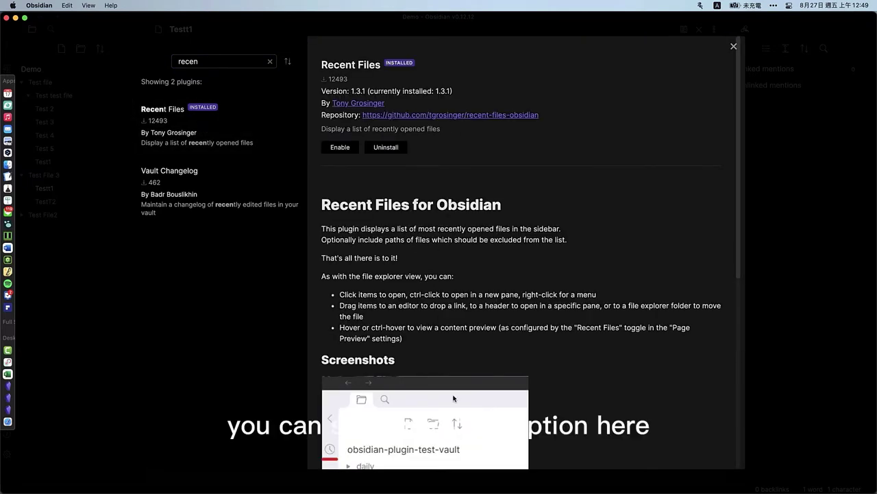
# Step: Enable the Recent Files plugin and dock its pane below the file explorer
pyautogui.scroll(-5, 442, 318)
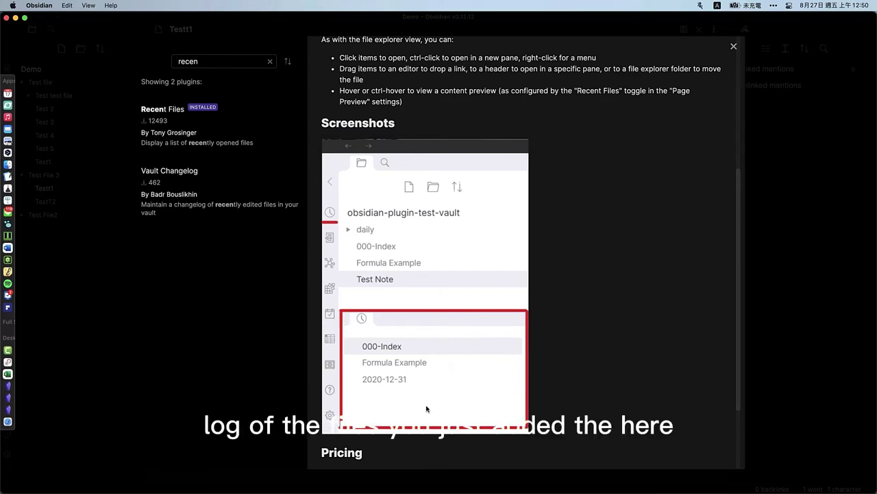
pyautogui.scroll(-3, 429, 406)
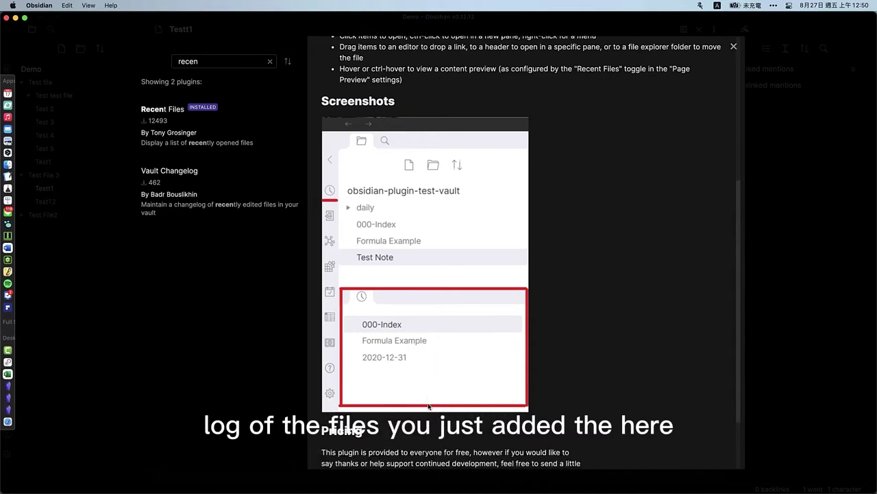
pyautogui.scroll(10, 416, 308)
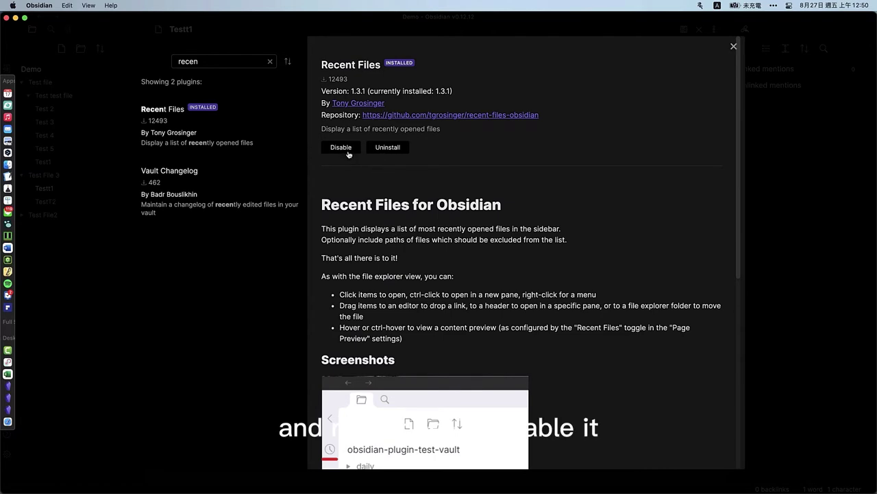
pyautogui.click(348, 152)
pyautogui.click(734, 46)
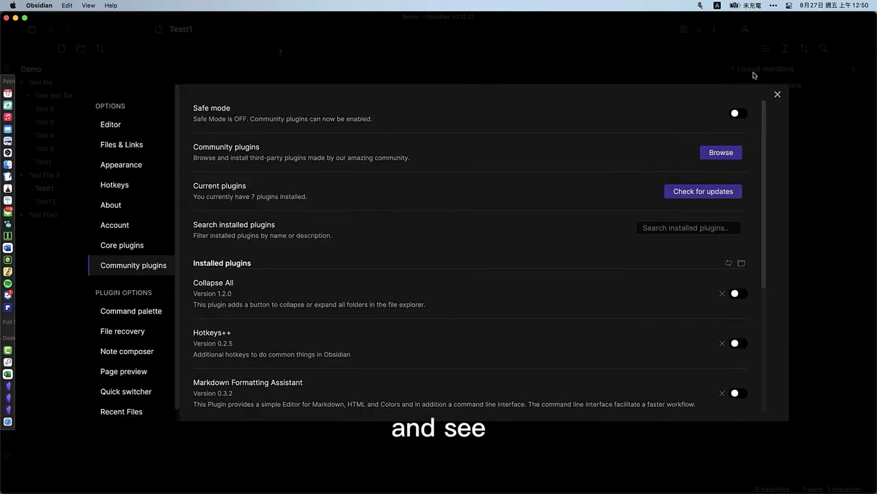
pyautogui.click(776, 96)
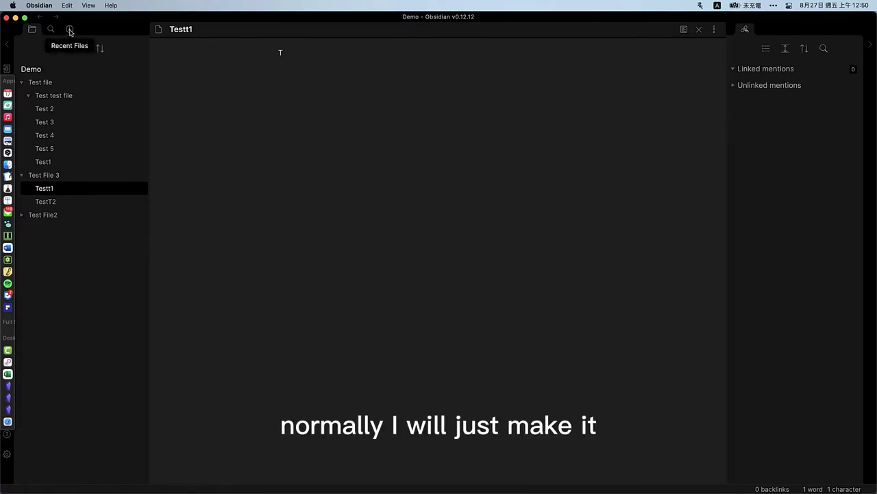
pyautogui.moveTo(69, 32); pyautogui.dragTo(69, 459)
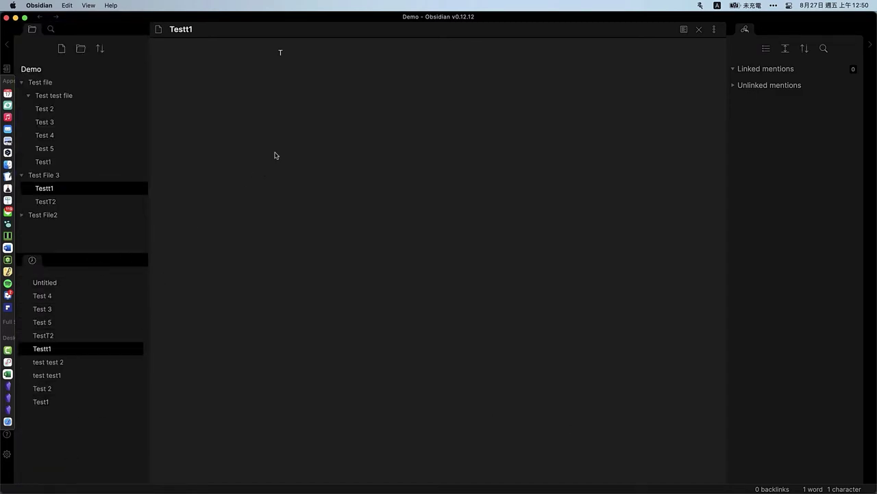
# Step: Open Test 3, Test 5 and Test 4 from the file explorer, and return to Test 3 through the recent files list
pyautogui.click(80, 123)
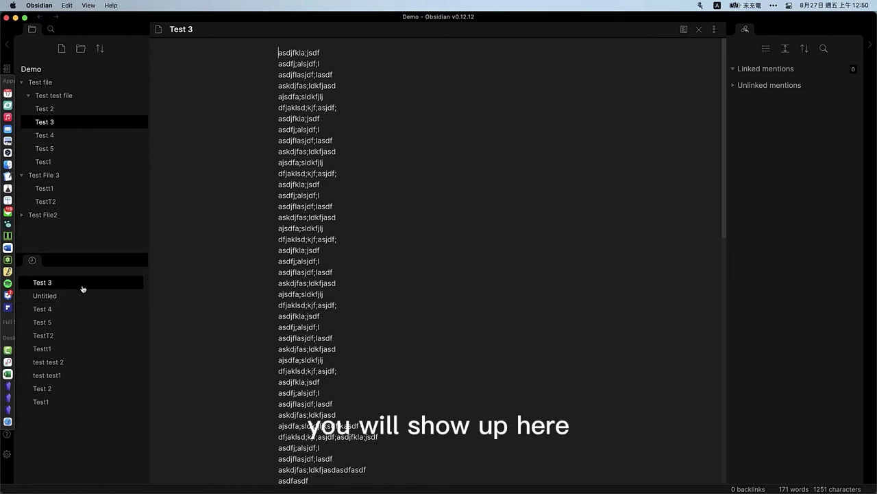
pyautogui.click(88, 154)
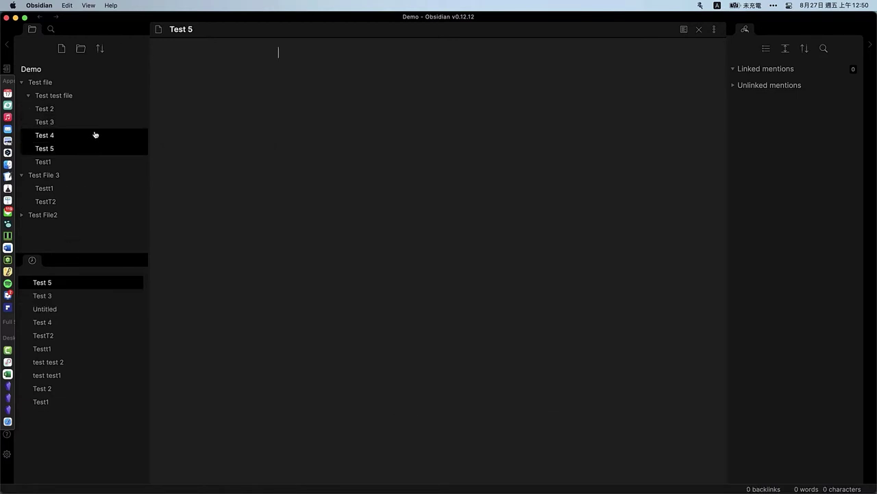
pyautogui.click(95, 135)
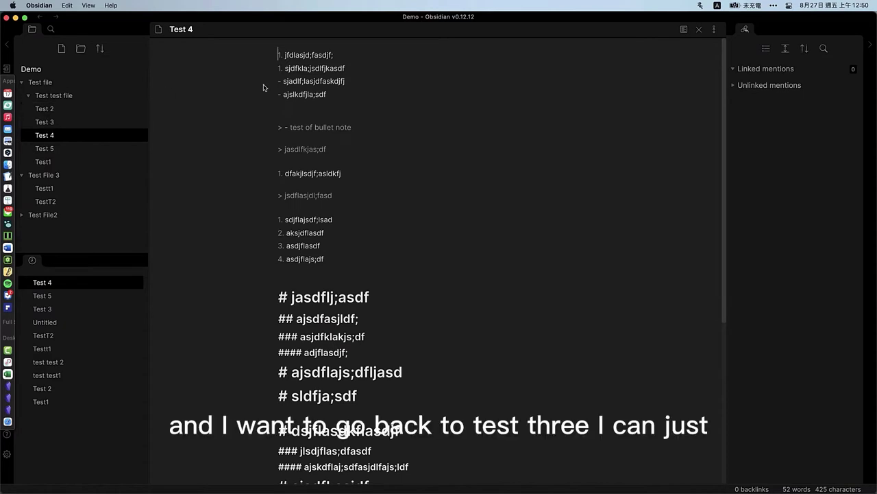
pyautogui.click(76, 310)
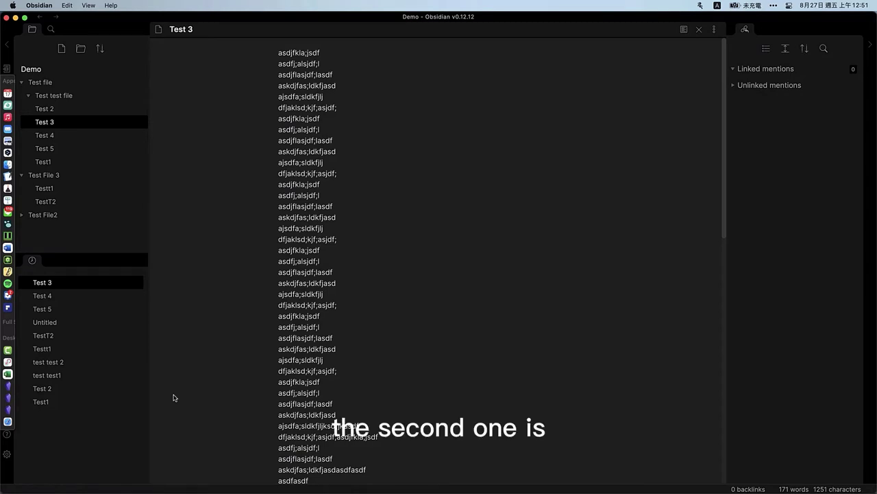
# Step: View the notes Test 2 and Test1 and examine the lines tagged #animal1 in Test1
pyautogui.click(97, 111)
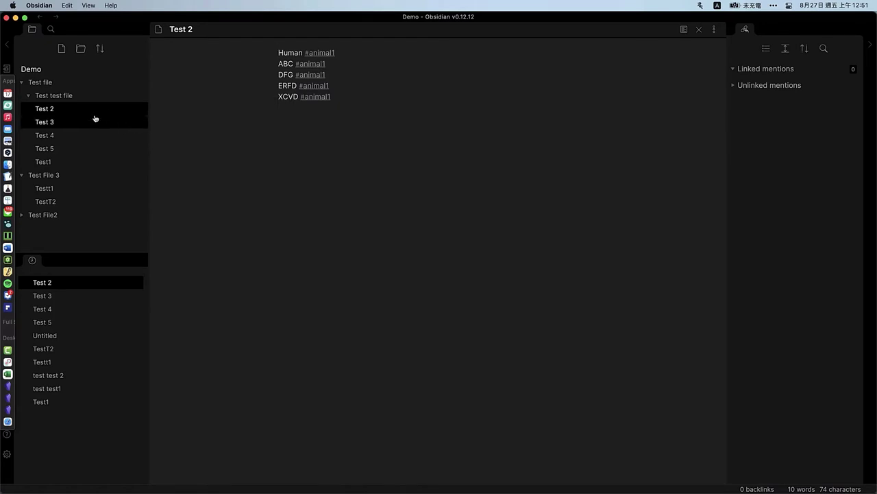
pyautogui.click(77, 164)
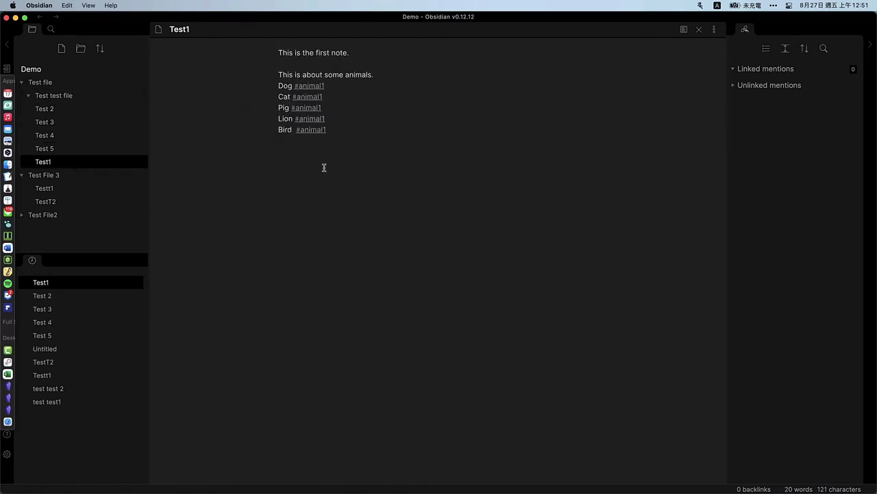
pyautogui.tripleClick(277, 73)
pyautogui.moveTo(390, 85); pyautogui.dragTo(378, 141)
pyautogui.click(363, 219)
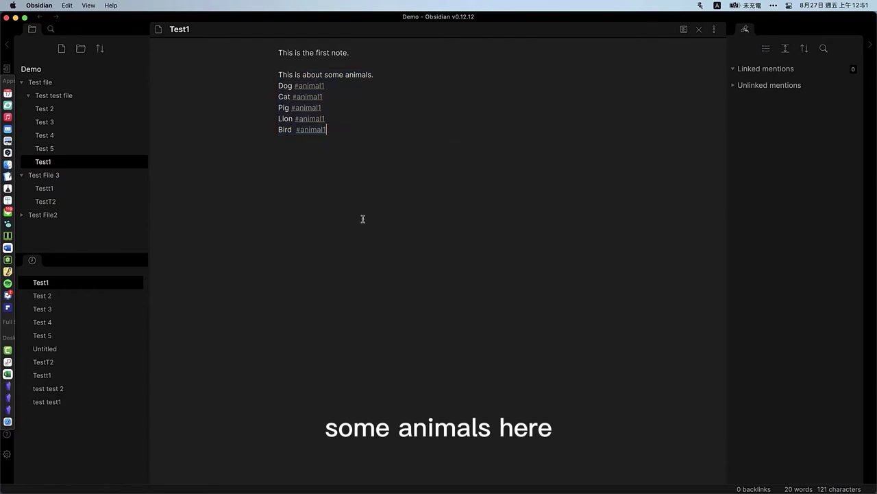
pyautogui.click(324, 85)
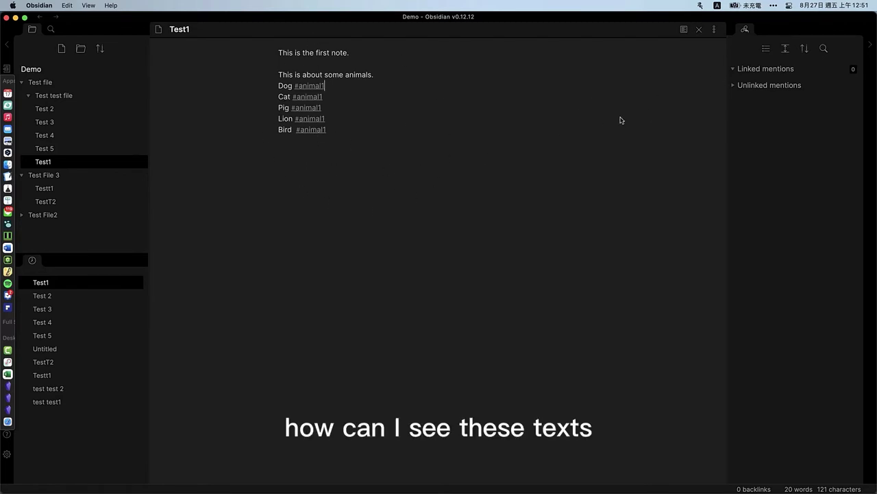
# Step: Enable the Tag pane core plugin and display the vault's tag list
pyautogui.click(7, 454)
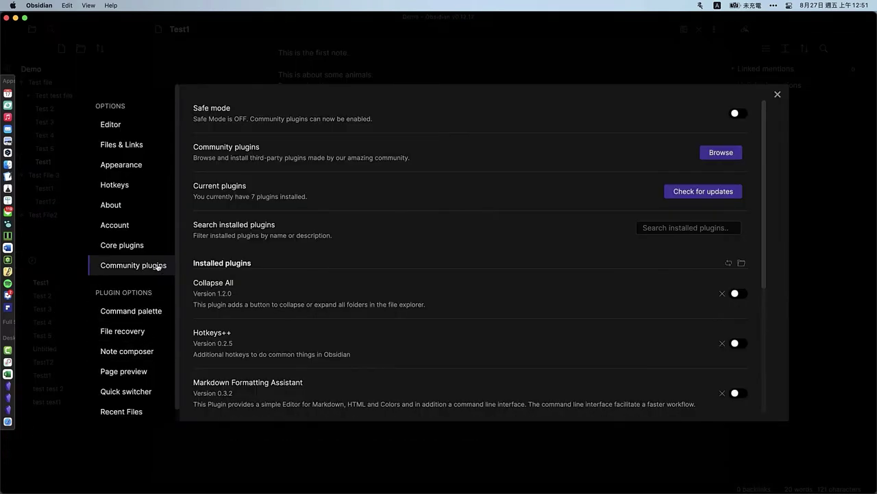
pyautogui.click(150, 248)
pyautogui.scroll(-2, 449, 312)
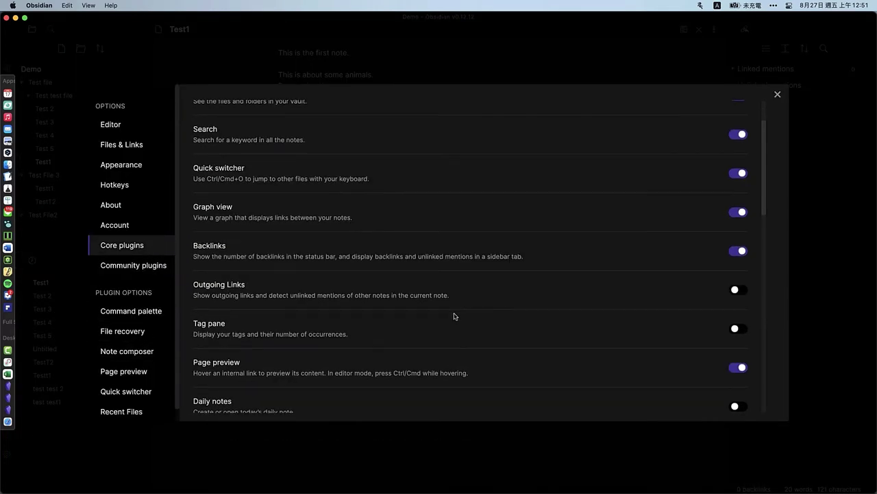
pyautogui.scroll(-1, 455, 316)
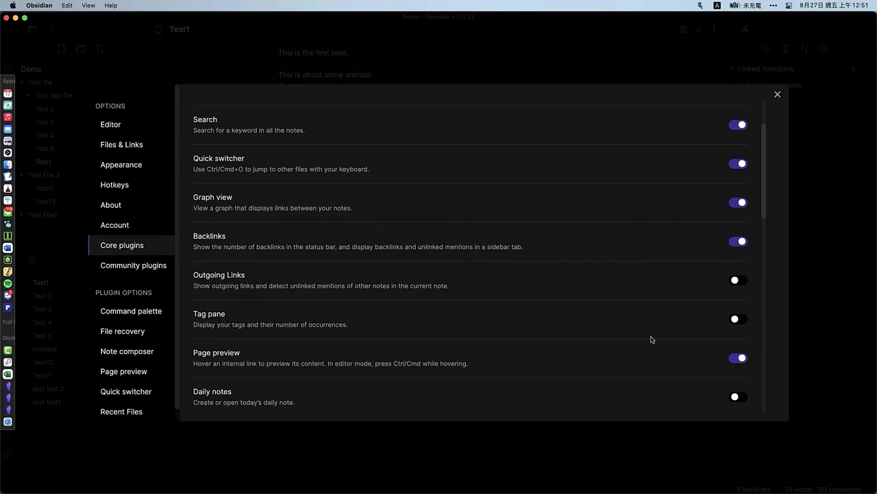
pyautogui.click(736, 319)
pyautogui.click(777, 94)
pyautogui.click(763, 29)
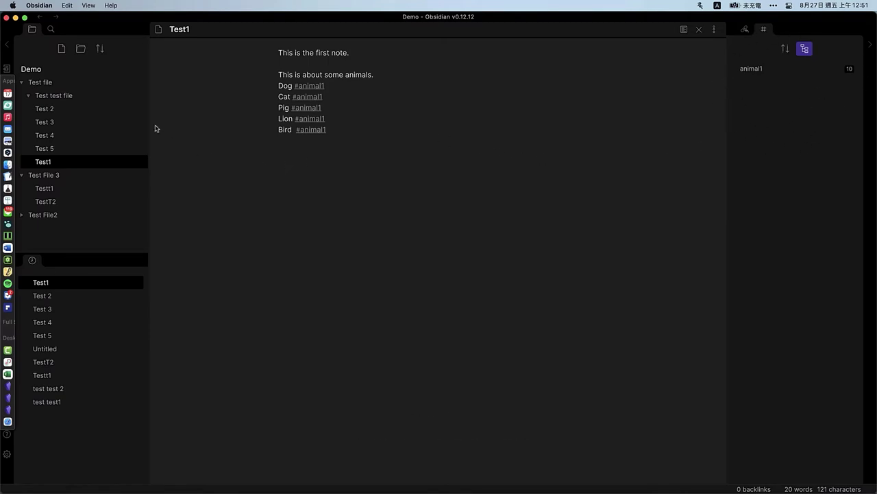
# Step: Try to change the #animal1 tags in the note Test 2 to #animal one line at a time
pyautogui.click(113, 111)
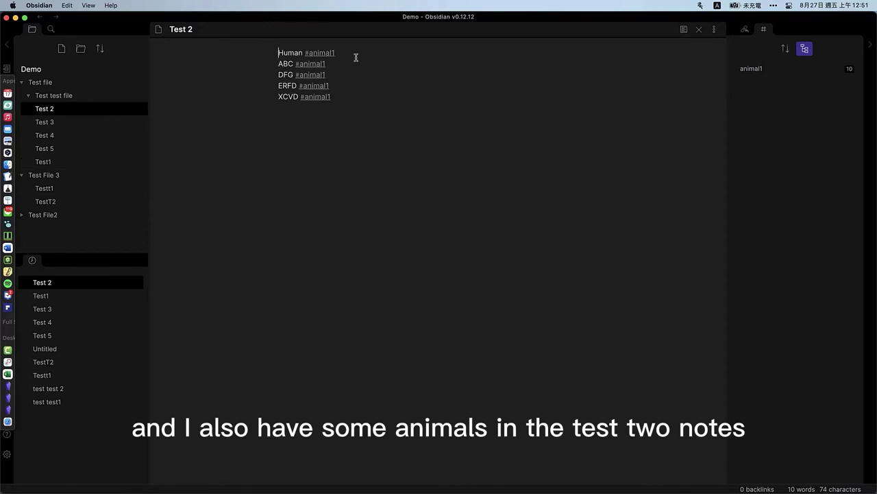
pyautogui.click(192, 52)
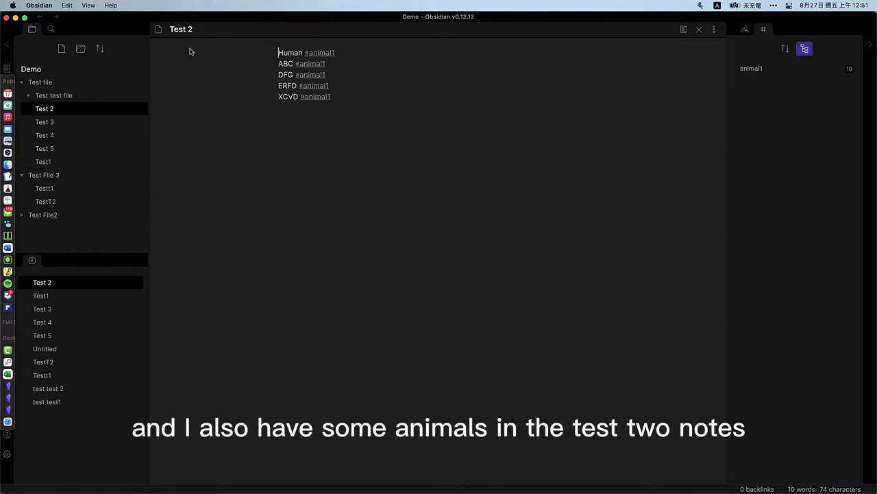
pyautogui.click(381, 54)
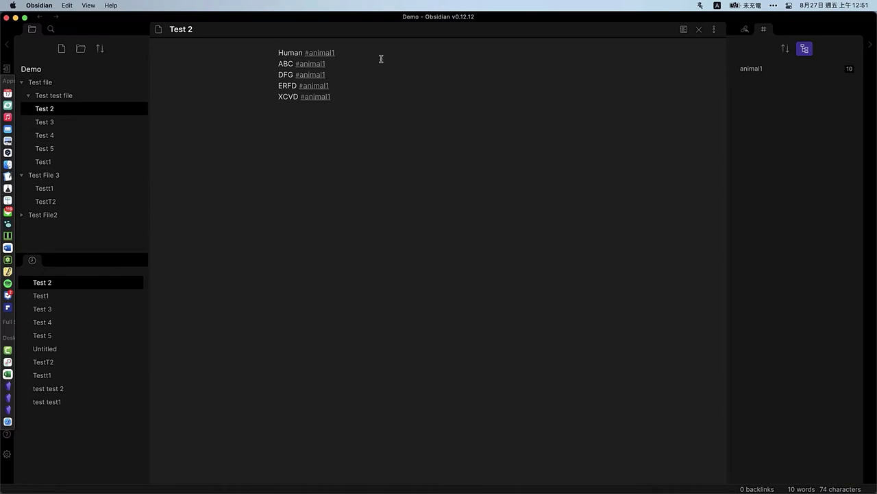
pyautogui.press('BackSpace')
pyautogui.press('BackSpace')
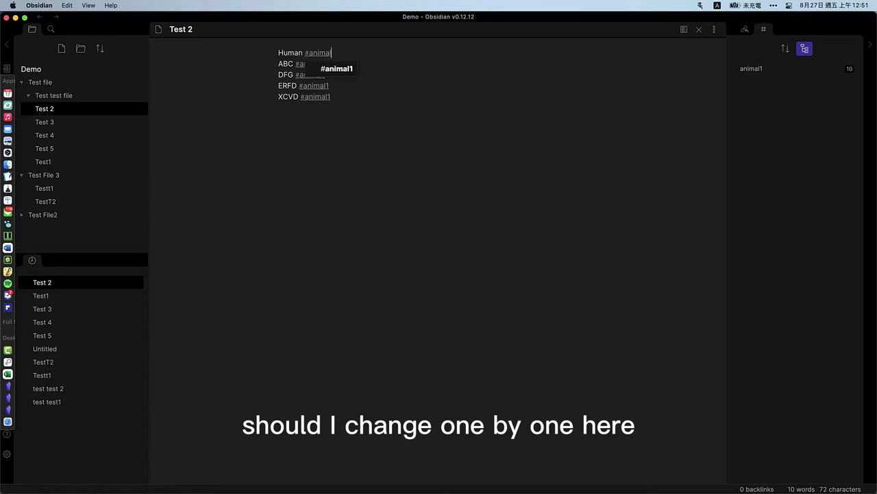
pyautogui.click(431, 101)
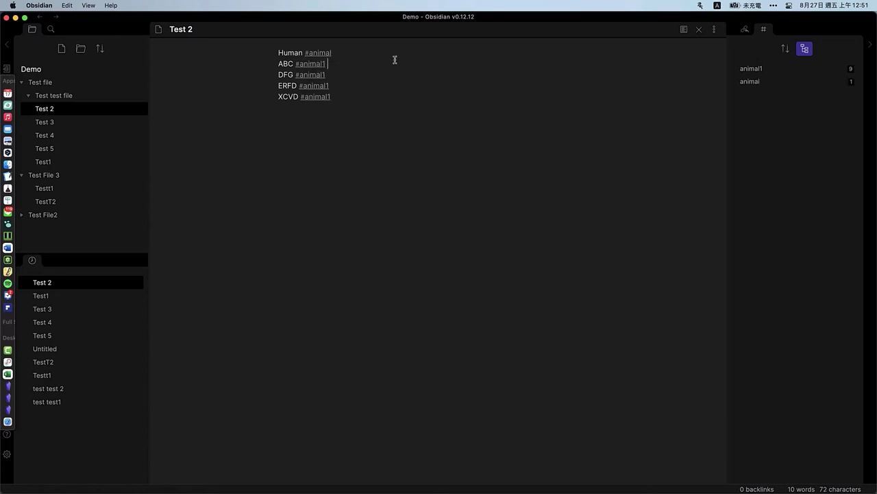
pyautogui.press('BackSpace')
pyautogui.press('BackSpace')
pyautogui.click(402, 85)
pyautogui.press('BackSpace')
pyautogui.press('BackSpace')
pyautogui.click(406, 88)
pyautogui.press('BackSpace')
pyautogui.press('BackSpace')
pyautogui.click(405, 93)
pyautogui.press('BackSpace')
pyautogui.press('BackSpace')
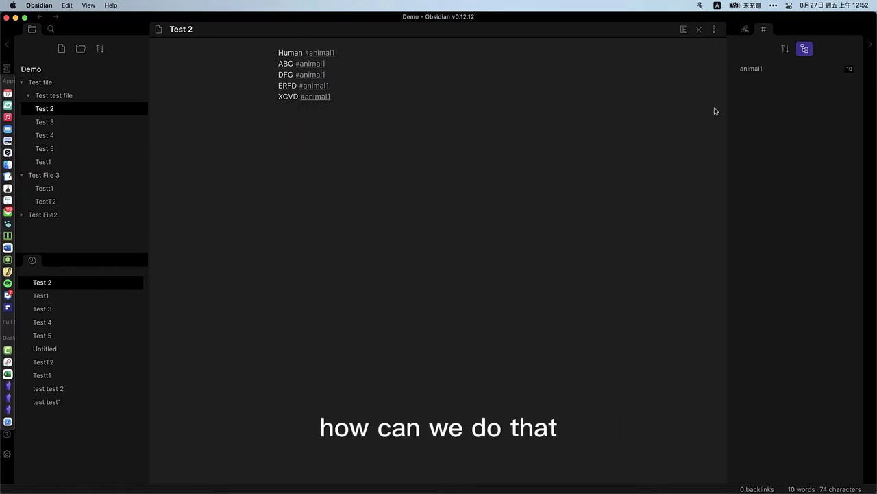
# Step: Search the vault for the animal1 tag from the tag list, and clear the search
pyautogui.click(753, 72)
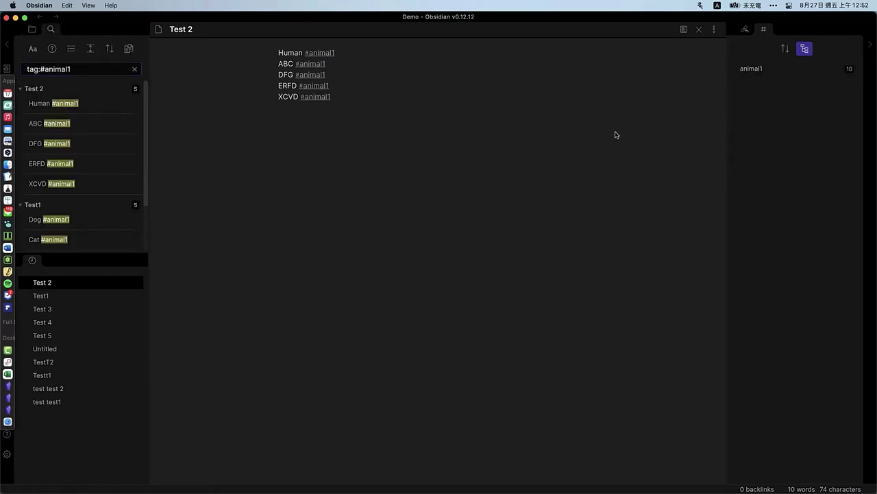
pyautogui.click(135, 69)
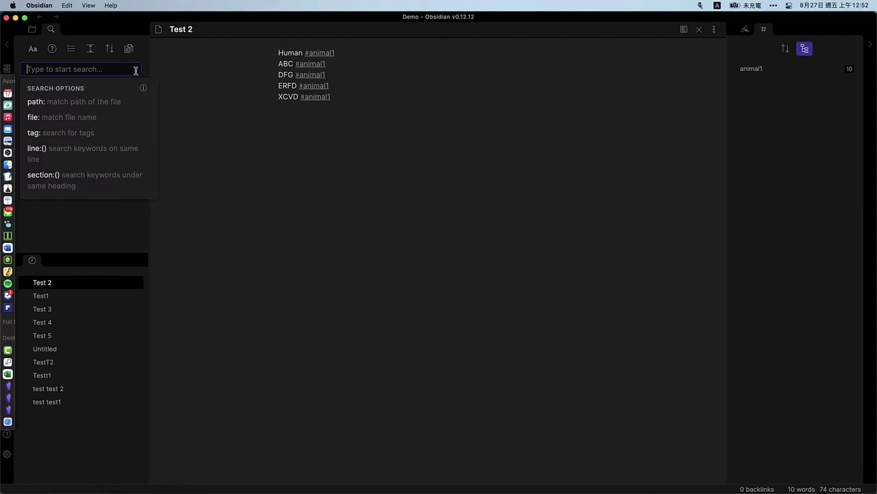
# Step: Search the community plugins for "tag" and enable the Tag Wrangler plugin
pyautogui.click(6, 454)
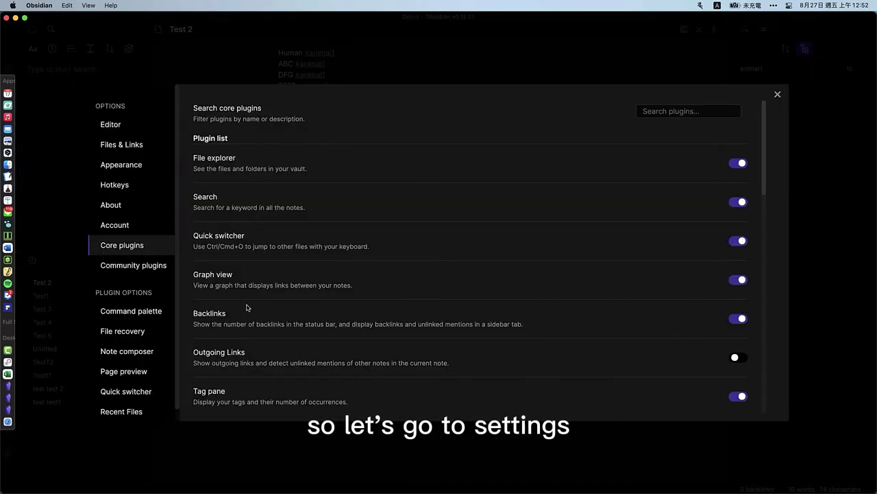
pyautogui.click(157, 269)
pyautogui.click(721, 153)
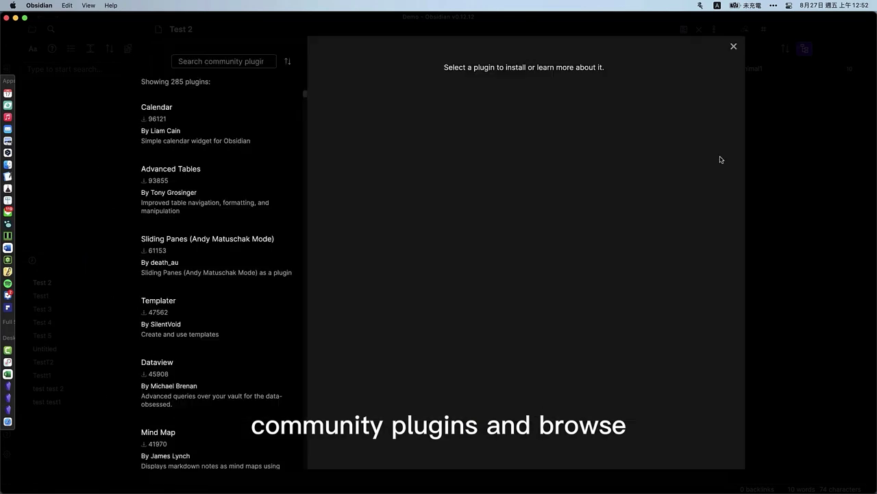
pyautogui.write('tag')
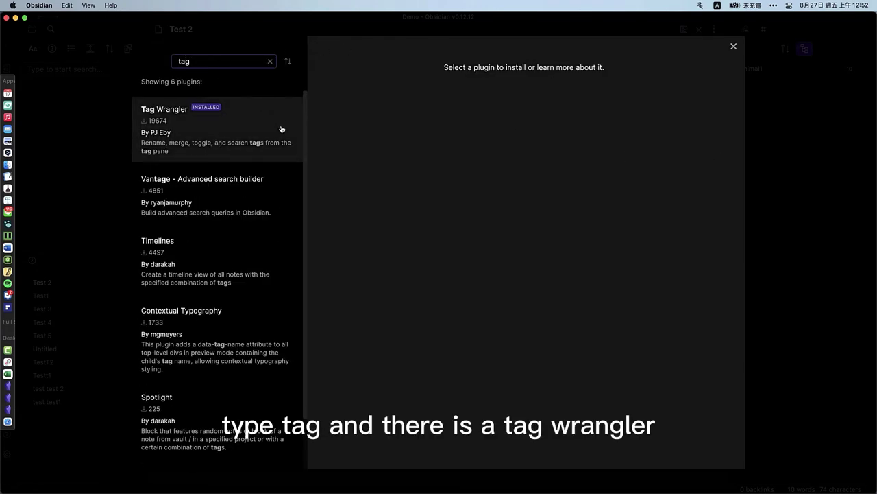
pyautogui.click(206, 138)
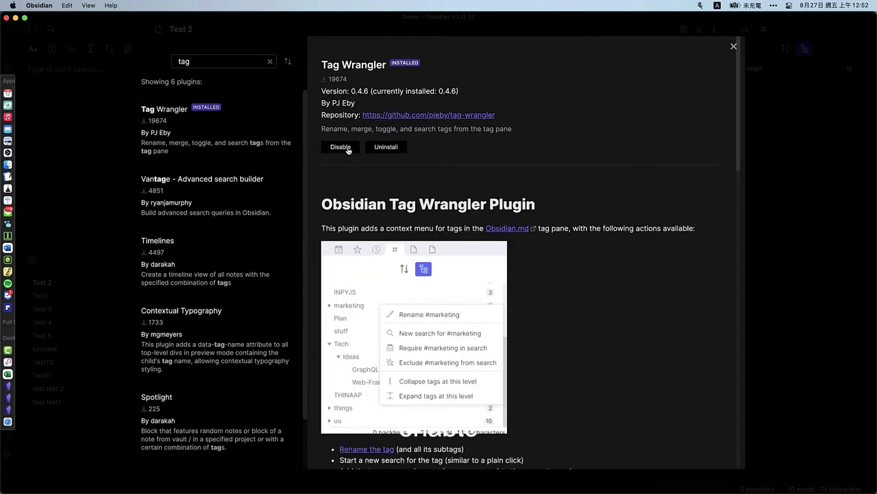
pyautogui.click(348, 149)
pyautogui.click(732, 46)
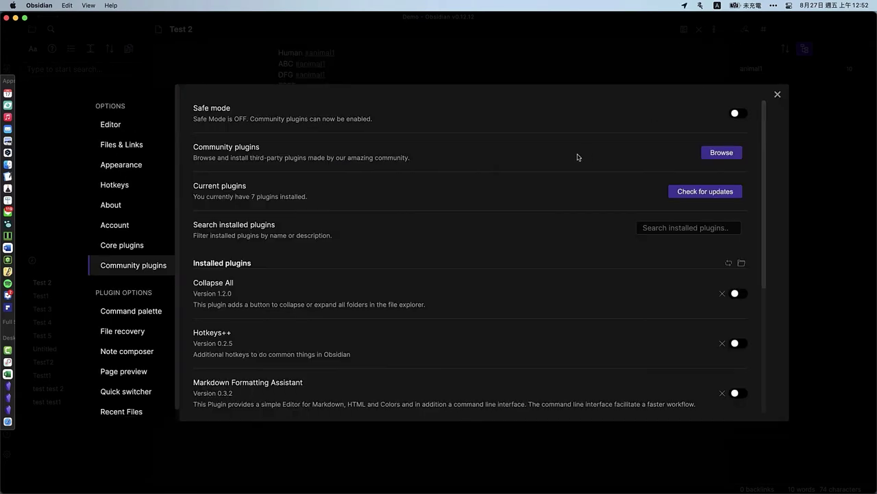
pyautogui.click(778, 95)
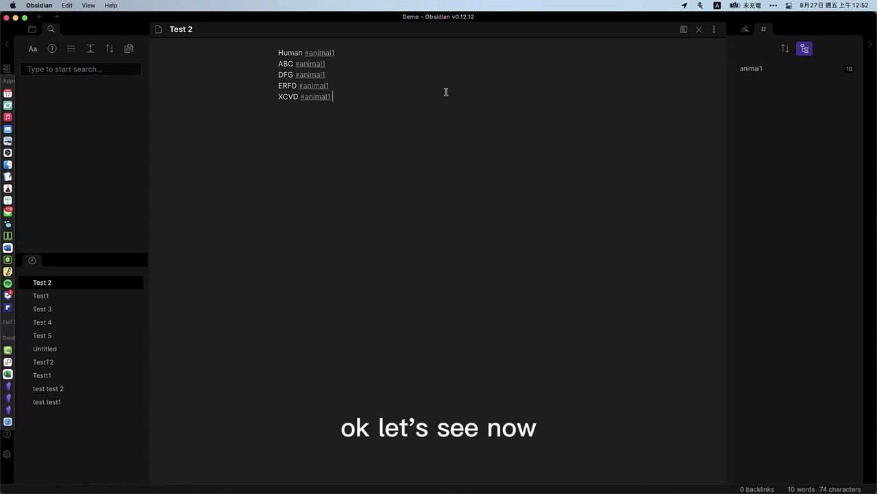
# Step: Rename the #animal1 tag to animal throughout the vault from the tag list
pyautogui.rightClick(767, 77)
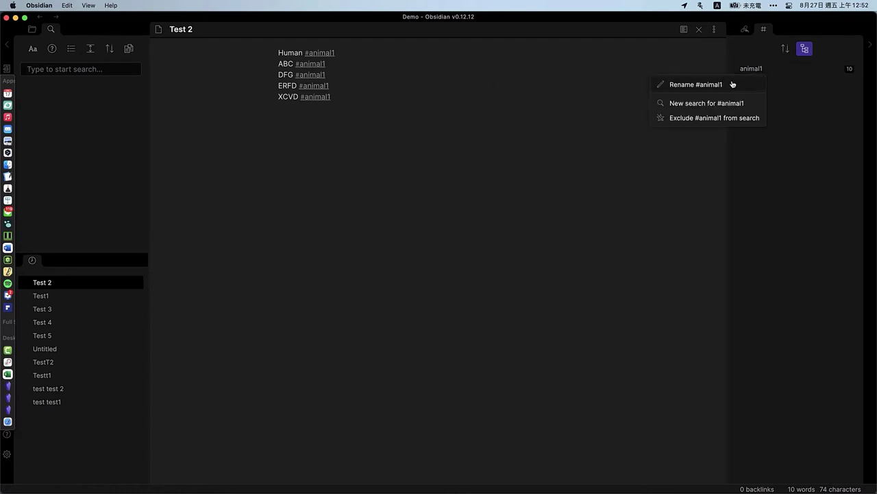
pyautogui.click(733, 84)
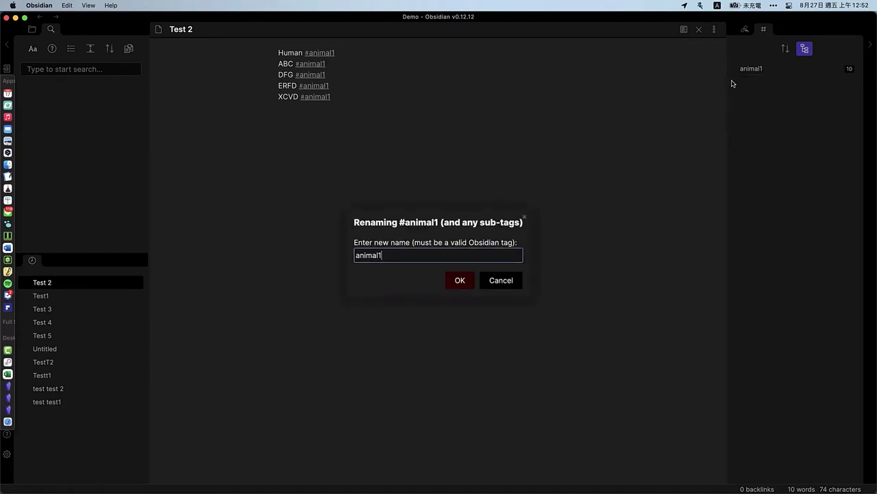
pyautogui.press('BackSpace')
pyautogui.click(474, 284)
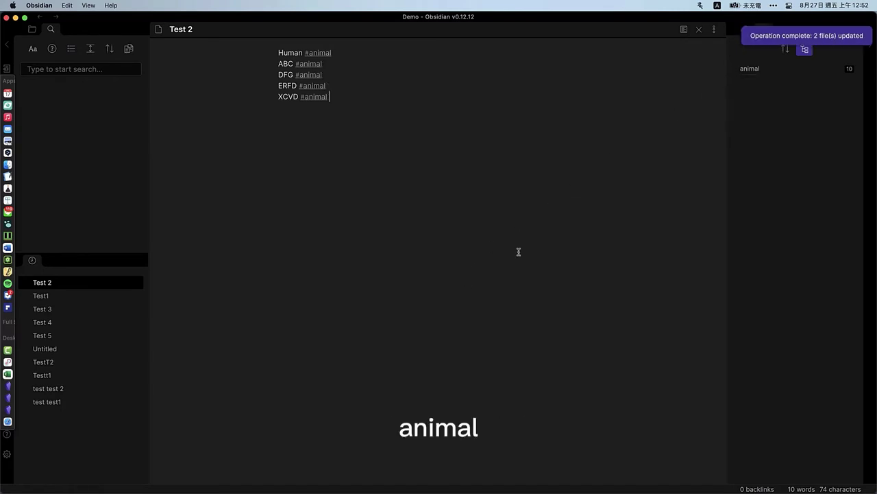
# Step: View the notes Test 2 and Test1 in turn and check the tag on each of their lines
pyautogui.press('super+e')
pyautogui.press('super+e')
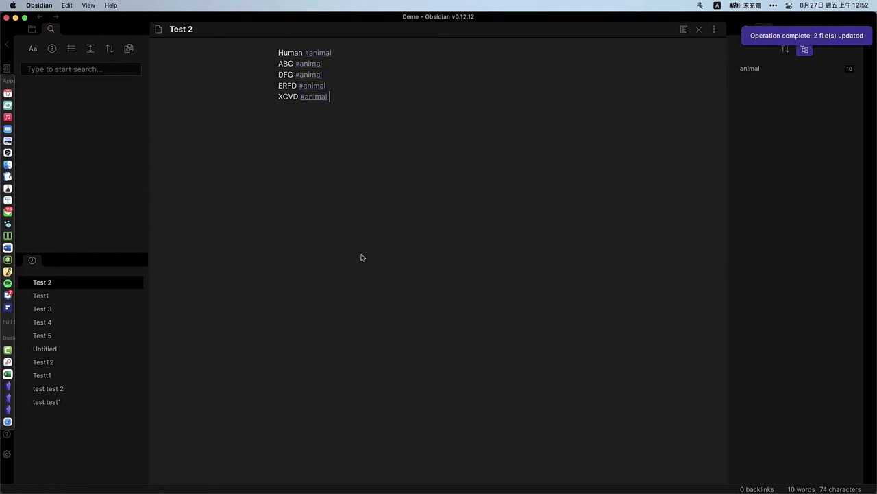
pyautogui.click(31, 29)
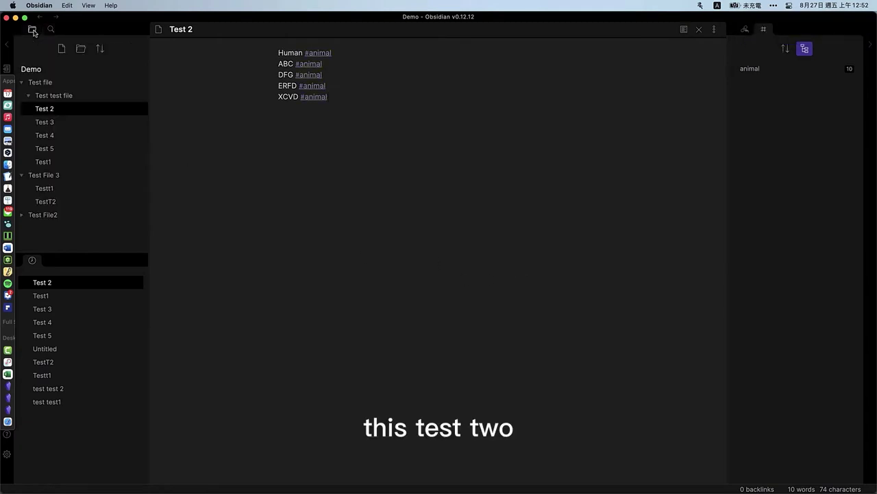
pyautogui.click(65, 160)
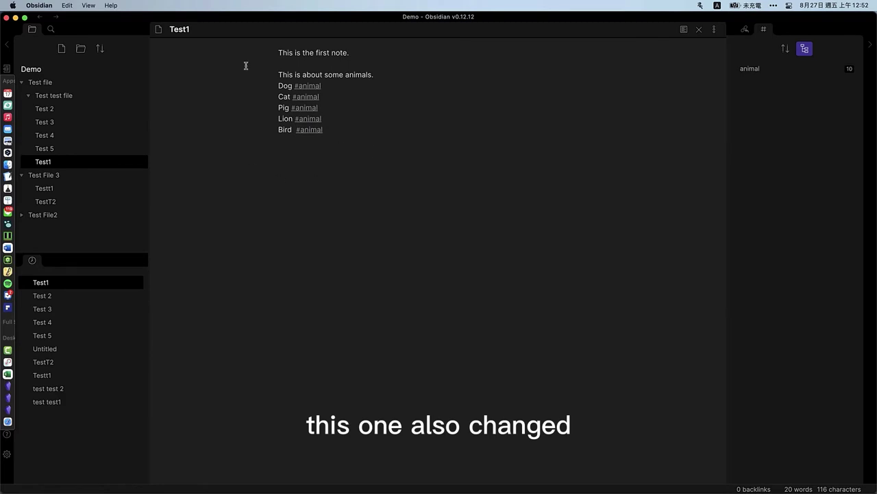
pyautogui.click(67, 110)
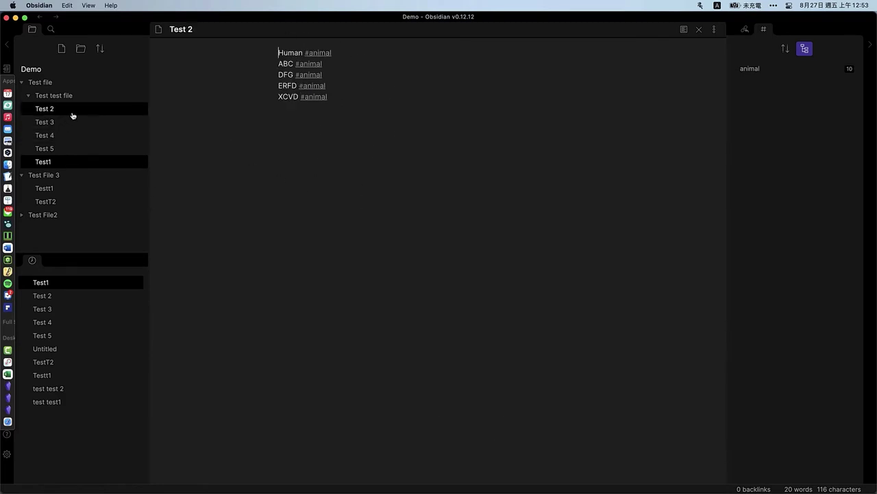
pyautogui.click(67, 164)
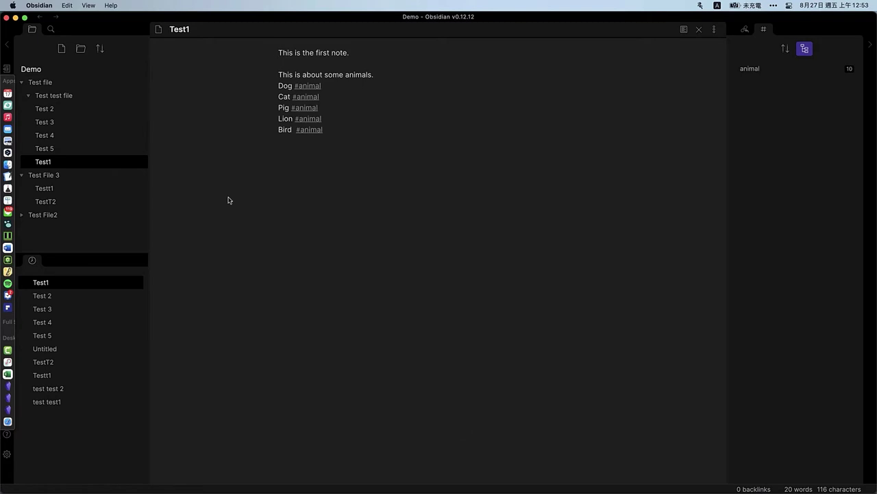
# Step: Open the note Test 3 and go to its last lines
pyautogui.click(117, 124)
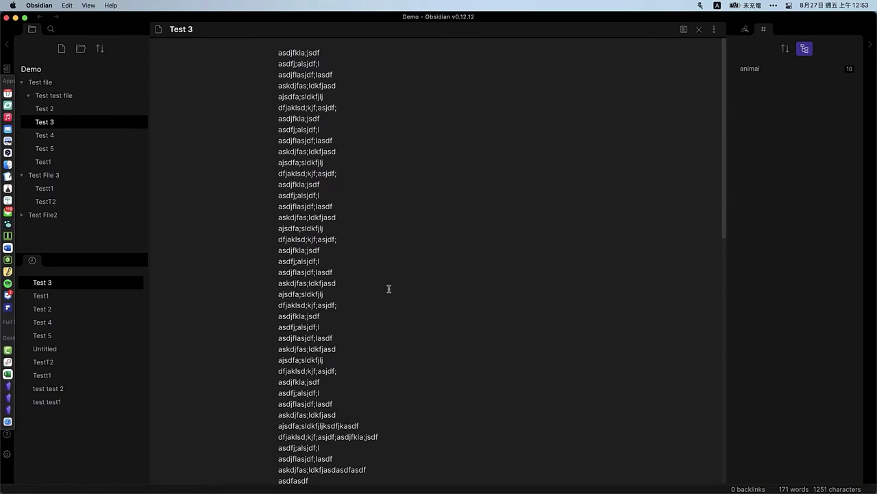
pyautogui.scroll(-2, 389, 290)
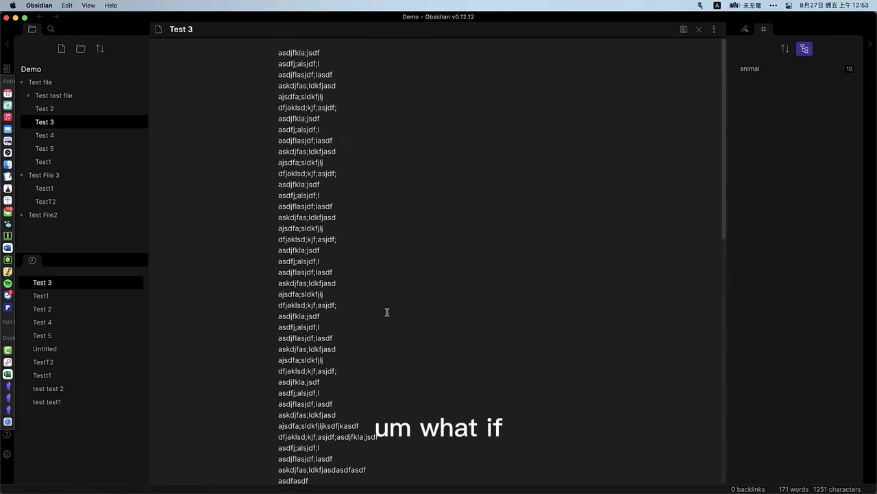
pyautogui.scroll(-3, 383, 255)
pyautogui.scroll(-10, 383, 255)
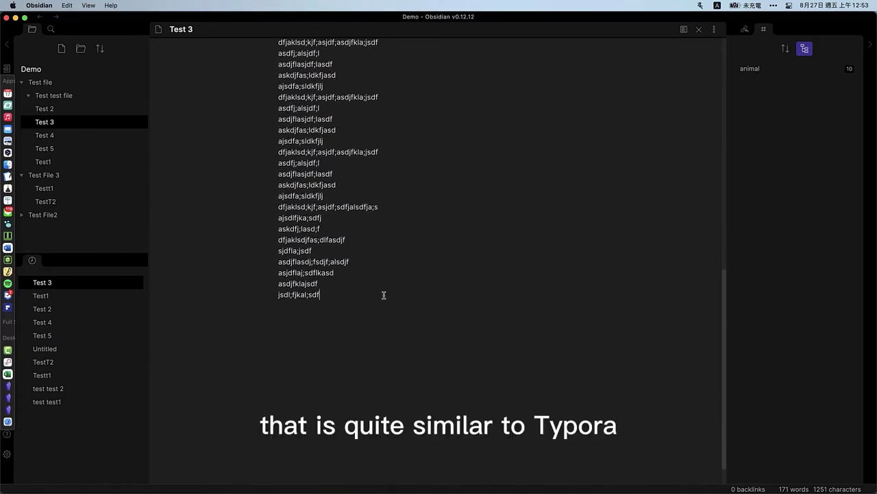
# Step: Switch to Typora, place its untitled document window beside the note text, and enter five lines of sample text
pyautogui.press('F4')
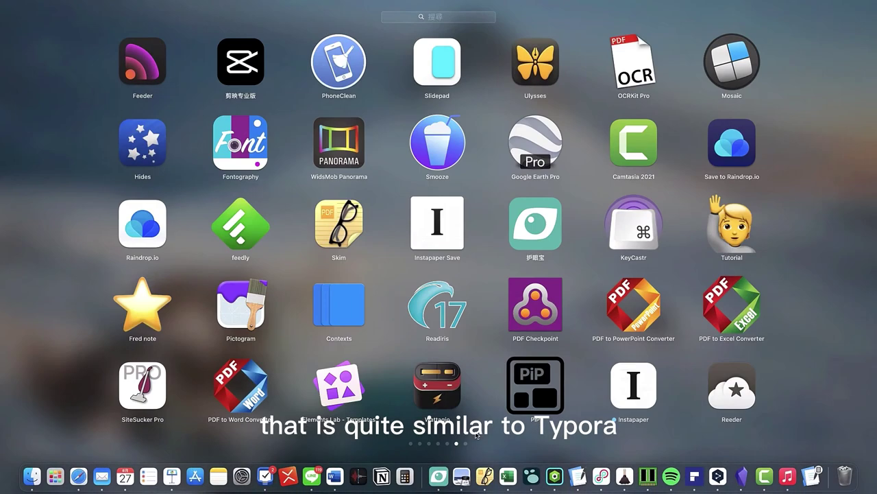
pyautogui.write('typ')
pyautogui.press('Return')
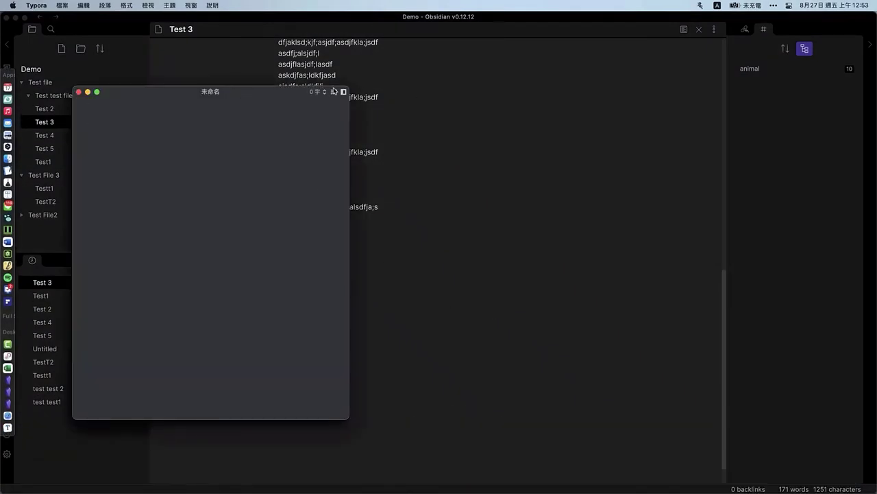
pyautogui.moveTo(272, 93); pyautogui.dragTo(664, 111)
pyautogui.write('fasdfjalsdjkf')
pyautogui.press('Return')
pyautogui.write('sadfla;jsdlfkasd')
pyautogui.press('Return')
pyautogui.write('asjkdlf;asjdf')
pyautogui.press('Return')
pyautogui.write('asdjlf;ajsdf')
pyautogui.press('Return')
pyautogui.write('skldjf;asdf')
pyautogui.press('Return')
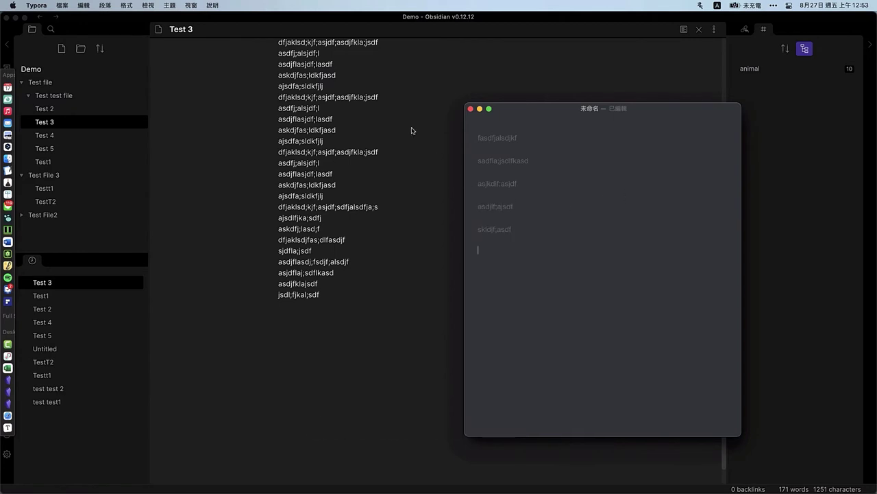
# Step: Turn on typewriter mode (打字機模式) for the untitled Typora document
pyautogui.click(192, 6)
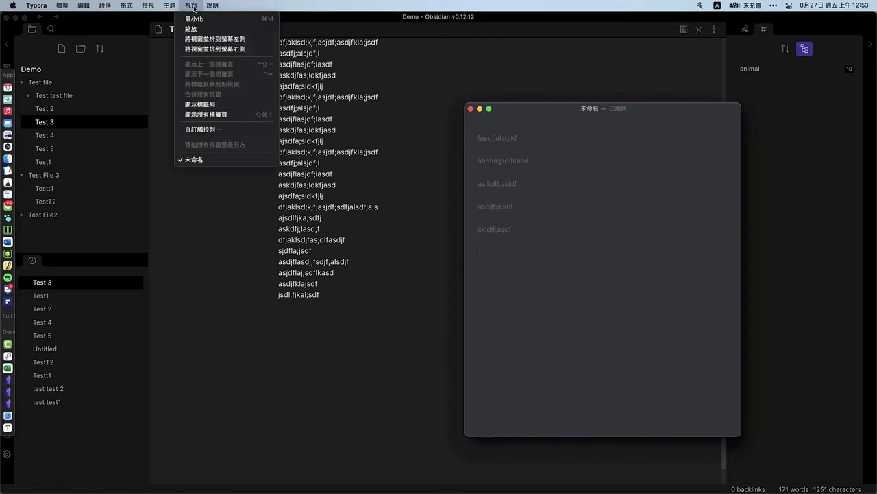
pyautogui.moveTo(150, 8)
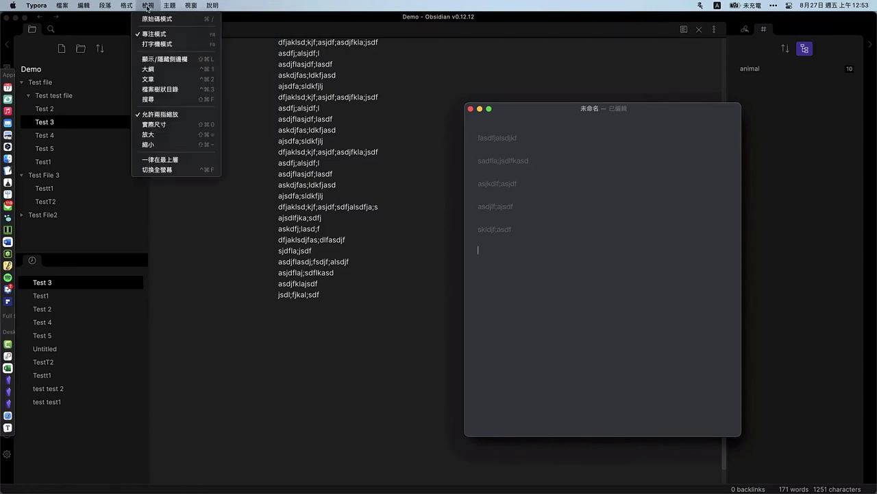
pyautogui.click(172, 44)
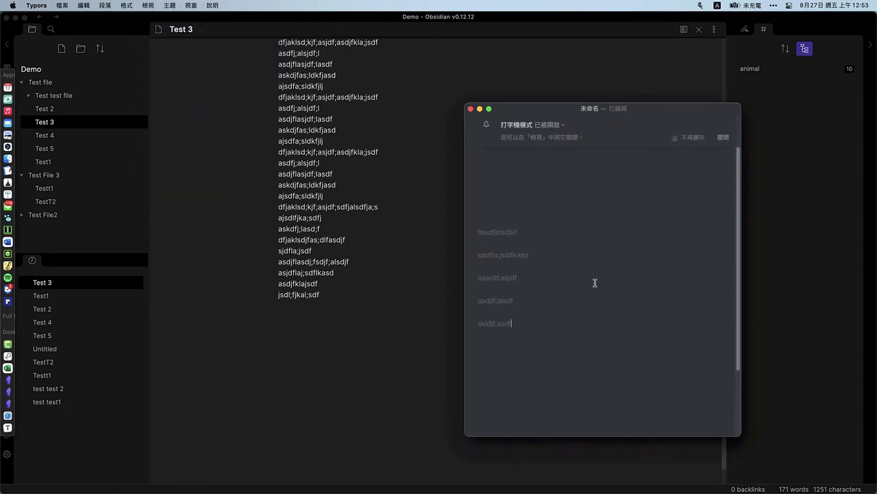
# Step: Write several more lines of sample text to try the typewriter mode, and close the untitled document without saving it
pyautogui.write('ajsdlfja;sd')
pyautogui.press('Return')
pyautogui.write('asdjfla;jsdf')
pyautogui.press('Return')
pyautogui.write('ajsdlfja;sdf')
pyautogui.press('Return')
pyautogui.write('ajsdflaj;sdf')
pyautogui.press('Return')
pyautogui.write('asjdfla;sdf')
pyautogui.press('Return')
pyautogui.write('jdfl;asjdf')
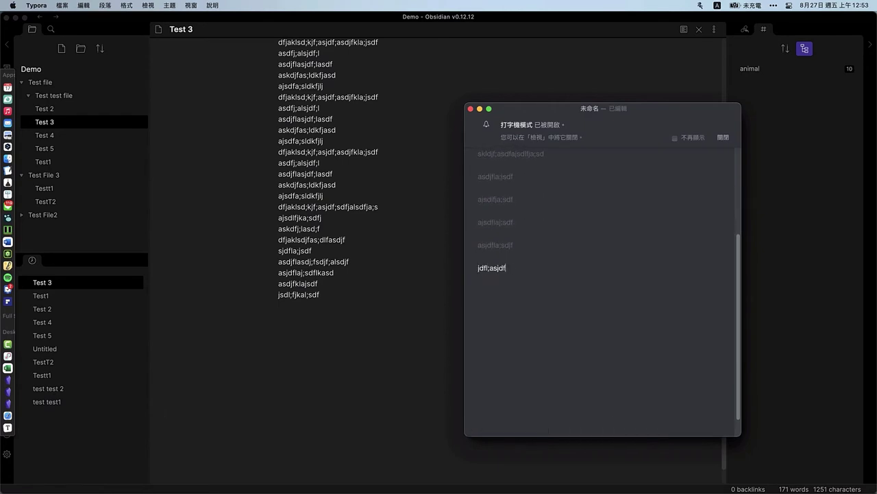
pyautogui.press('Return')
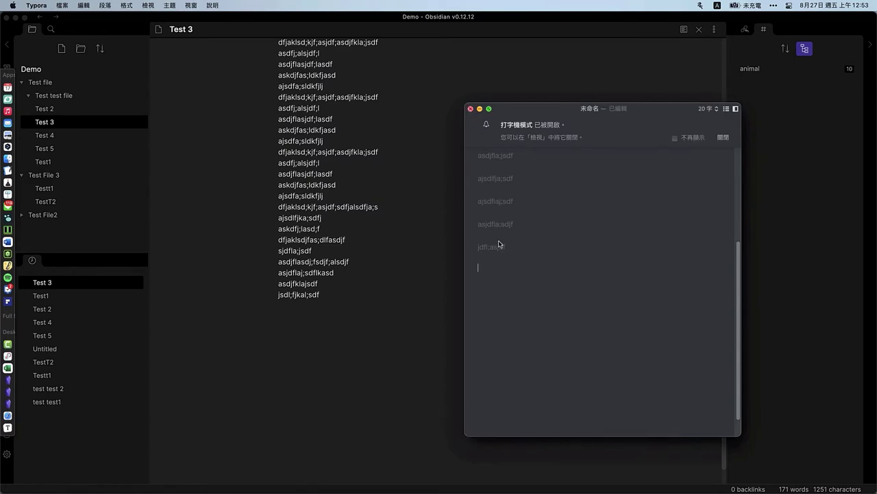
pyautogui.press('super+w')
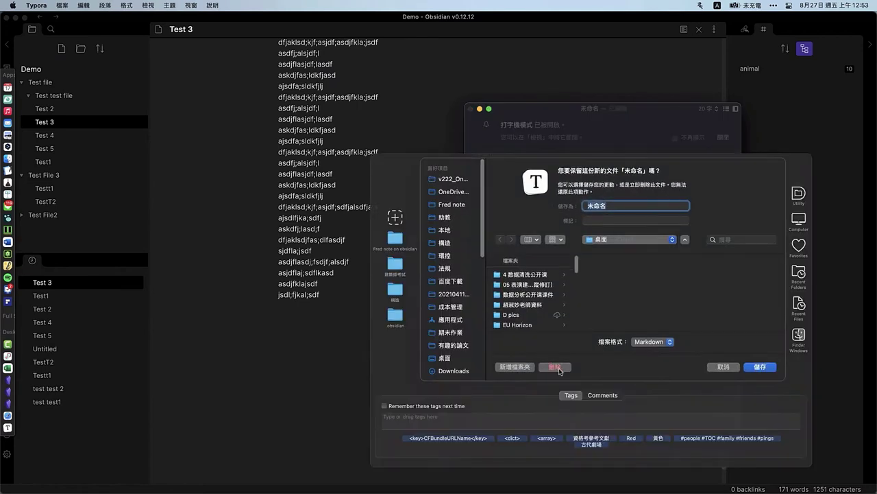
pyautogui.click(552, 358)
# Step: Switch back to Obsidian and add three lines of sample text at the end of Test 3
pyautogui.write('sdljfkals;df')
pyautogui.press('Return')
pyautogui.write('asjdlfja;sdf')
pyautogui.press('Return')
pyautogui.write('jsadlfjasdf')
pyautogui.press('Return')
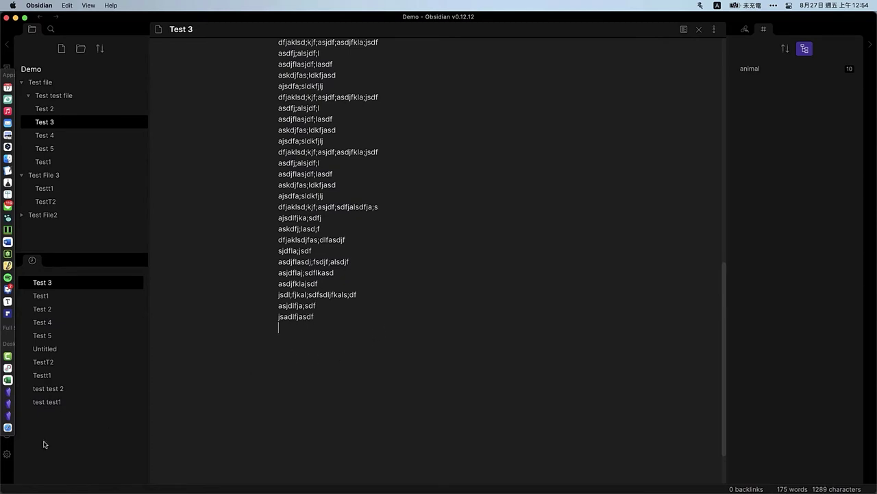
# Step: Search the community plugins for "type" and enable the Typewriter Scroll Obsidian Plugin
pyautogui.click(8, 454)
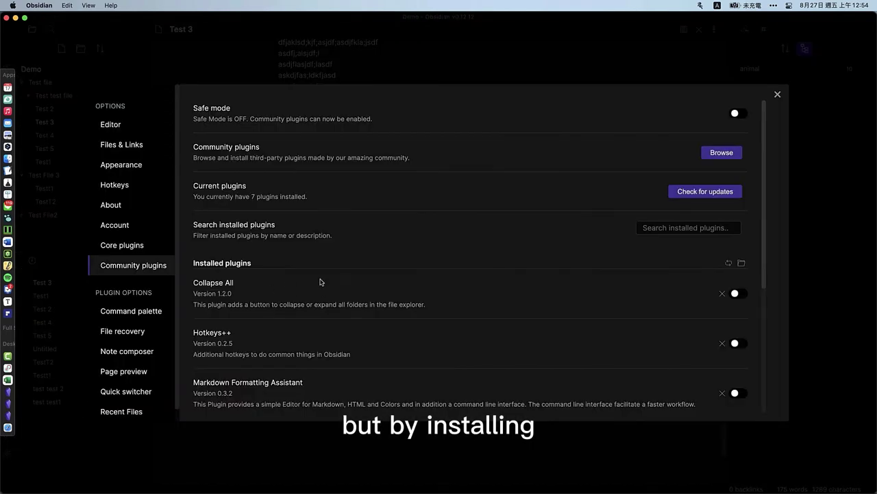
pyautogui.click(732, 153)
pyautogui.click(253, 63)
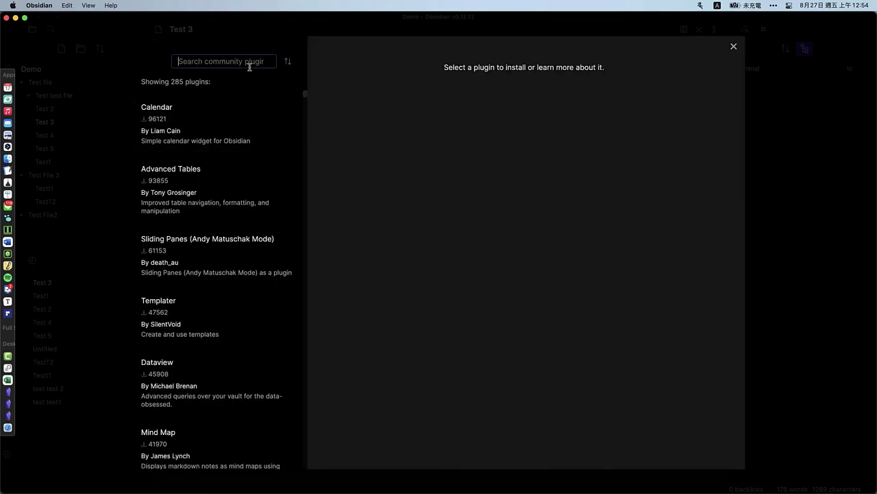
pyautogui.write('type')
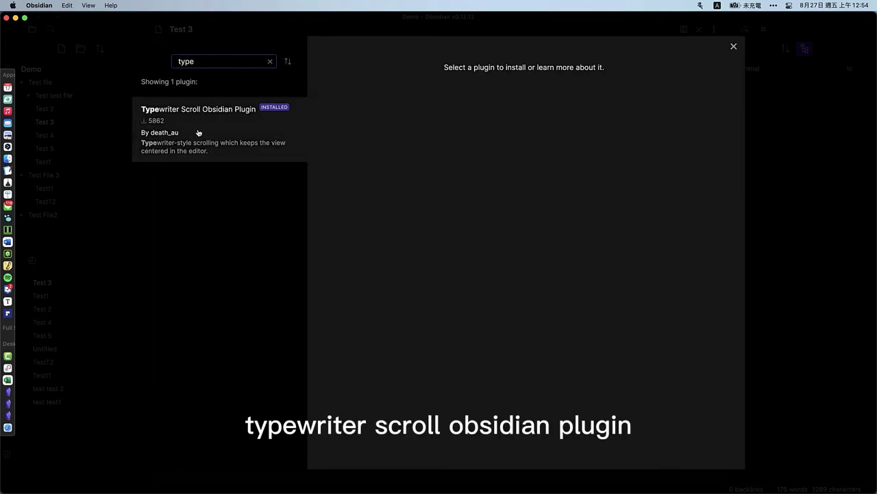
pyautogui.click(216, 141)
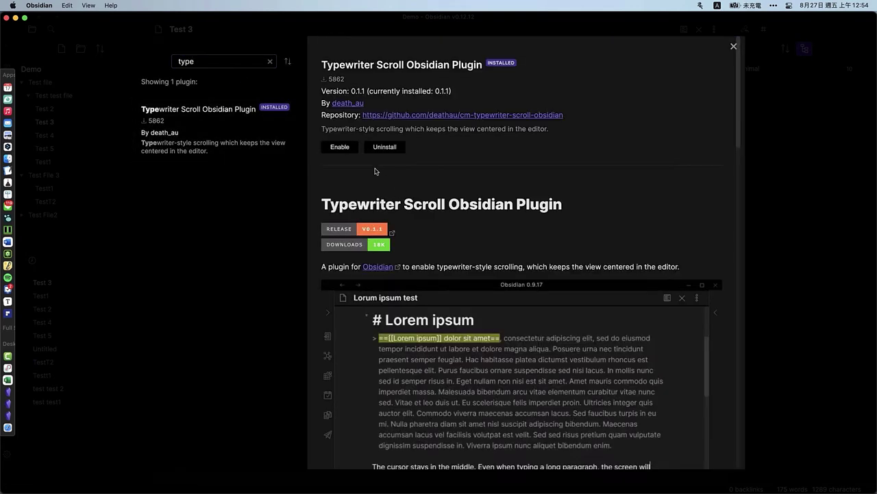
pyautogui.click(352, 148)
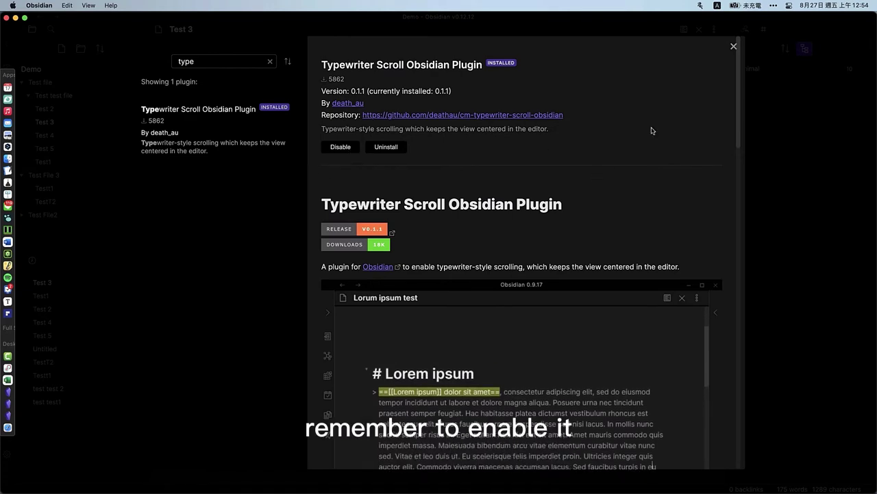
pyautogui.click(734, 46)
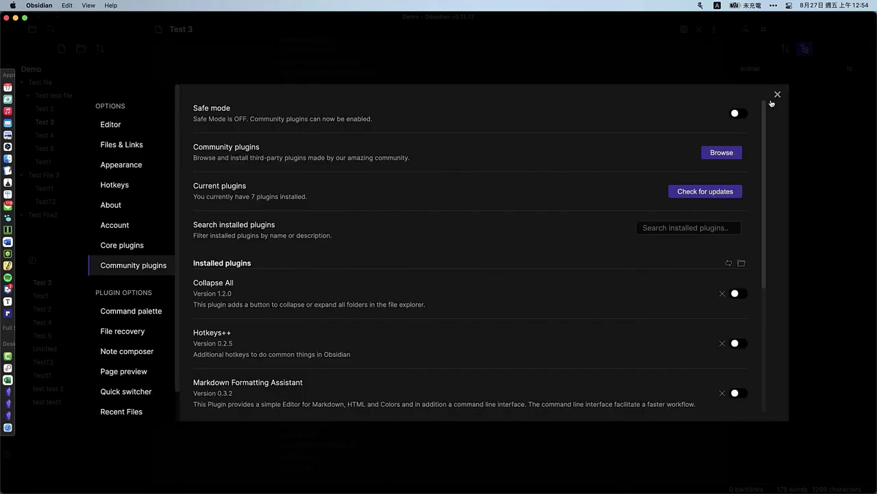
pyautogui.click(774, 98)
# Step: Add four more lines of sample text at the end of Test 3 to try the typewriter scrolling
pyautogui.click(438, 347)
pyautogui.click(445, 291)
pyautogui.click(425, 339)
pyautogui.press('Return')
pyautogui.write('asldlfla;sdf')
pyautogui.press('Return')
pyautogui.write('as')
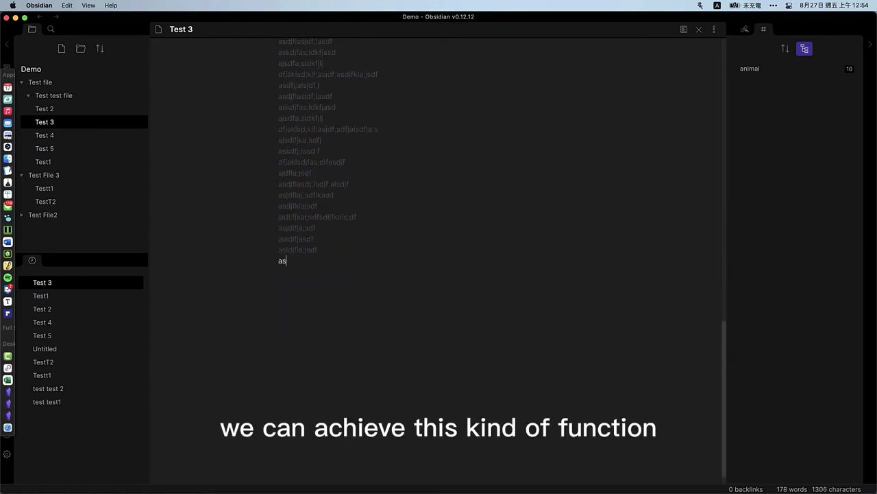
pyautogui.write('kdlflajs;df')
pyautogui.press('Return')
pyautogui.write('asjdflaisd;flj')
pyautogui.press('Return')
pyautogui.write('asdjkfl;ajsd;f')
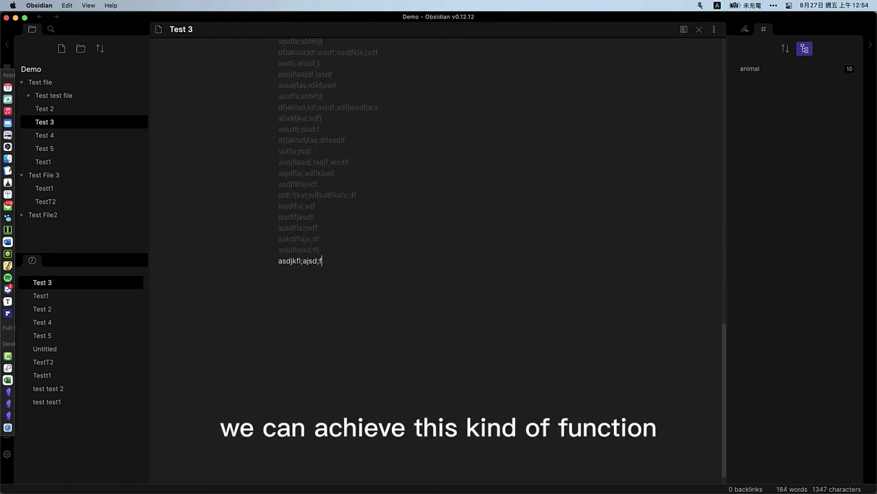
# Step: Finish the current line of sample text in Test 3 and add one more line below it
pyautogui.write('lasjdf')
pyautogui.press('Return')
pyautogui.write('asjdklfaj;sdl')
pyautogui.press('Return')
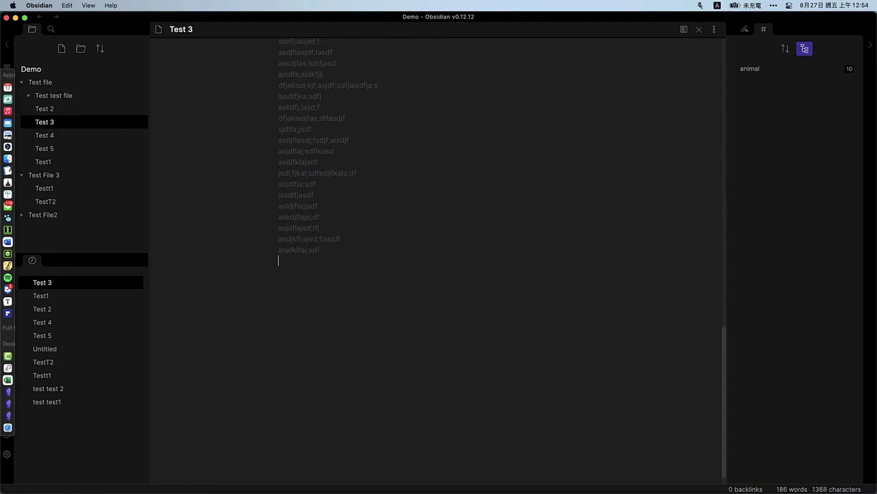
# Step: Turn off Zen mode by running the Typewriter Scroll toggle command found with "typ"
pyautogui.press('super+p')
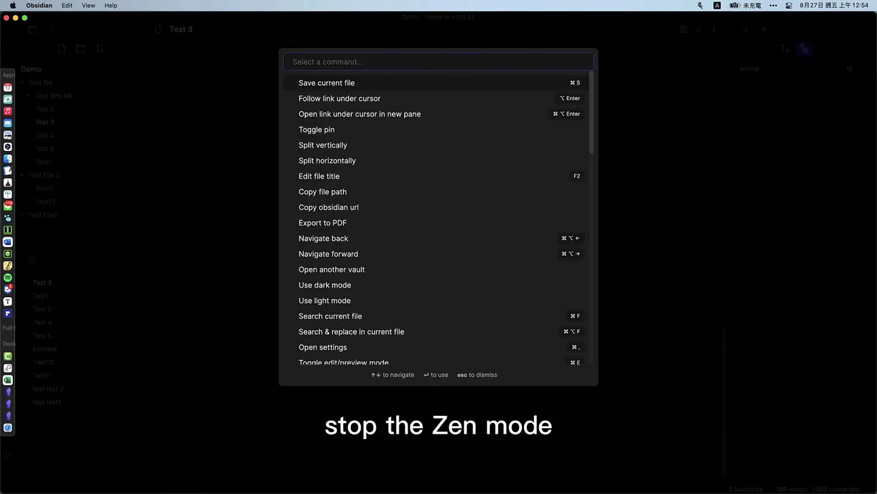
pyautogui.write('typ')
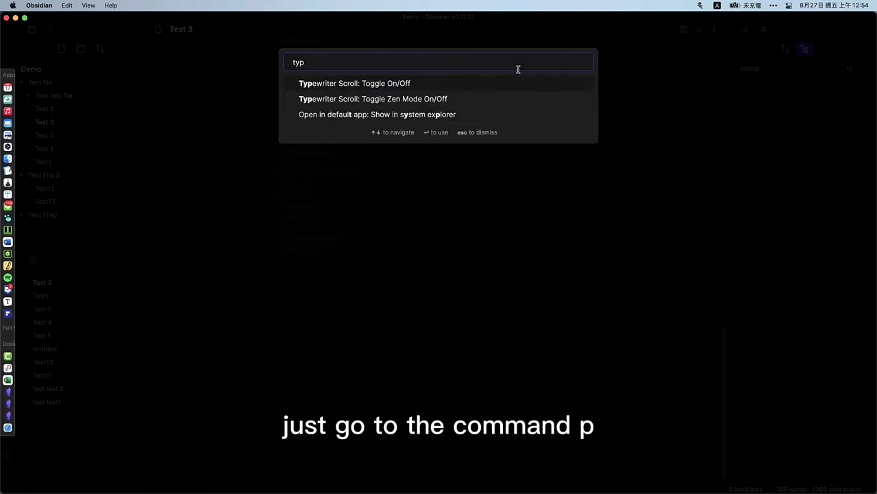
pyautogui.click(455, 101)
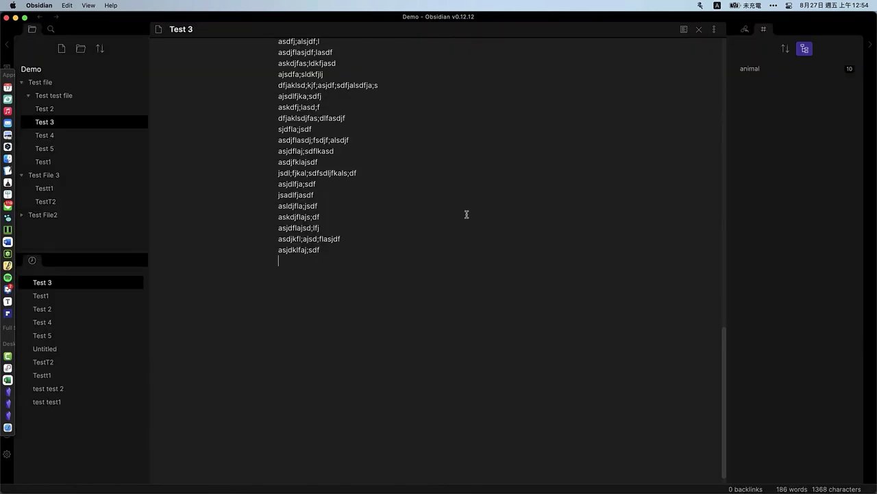
# Step: Add four more lines of sample text at the end of Test 3 to try typewriter scrolling without Zen mode
pyautogui.write('dfaljksdfl;asd')
pyautogui.press('Return')
pyautogui.write('jsdlfja;sdlf')
pyautogui.press('Return')
pyautogui.write('sdjaflajs;df')
pyautogui.press('Return')
pyautogui.write('asdjflas;jdfasdf')
pyautogui.press('Return')
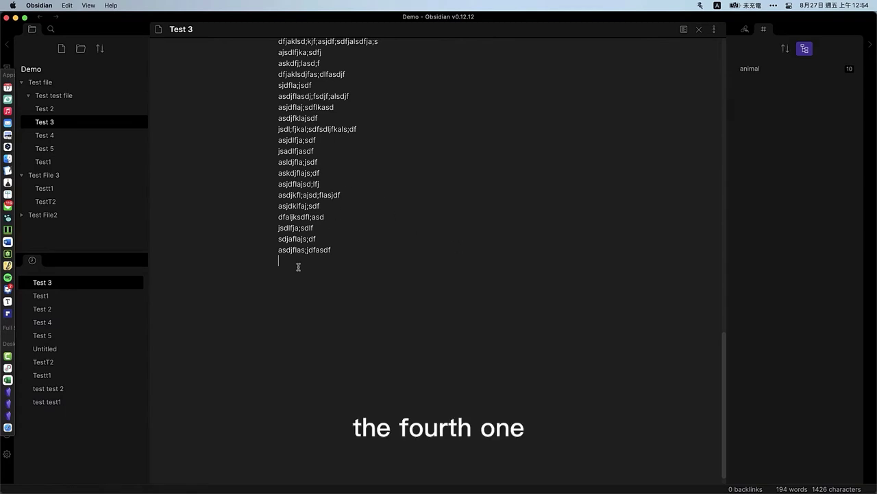
# Step: Open the test test 2 note from the Test File2 folder, and collapse all folders in the file explorer one by one
pyautogui.click(100, 218)
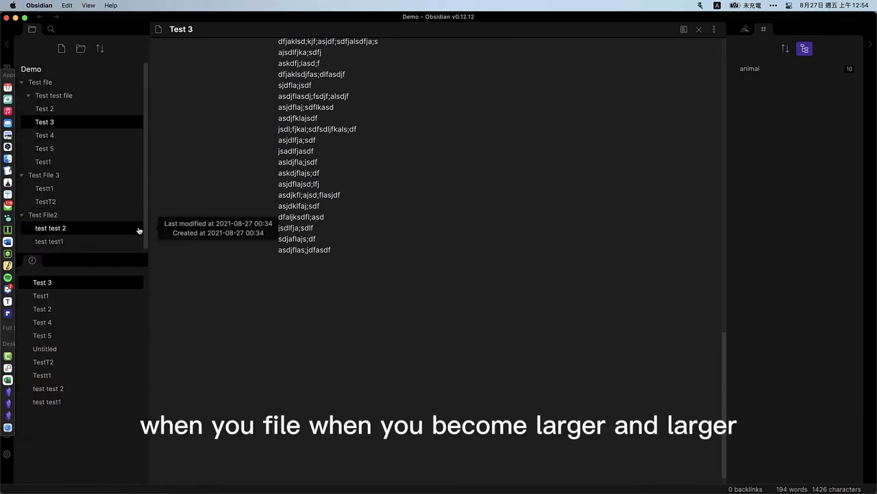
pyautogui.scroll(-1, 139, 230)
pyautogui.scroll(1, 131, 229)
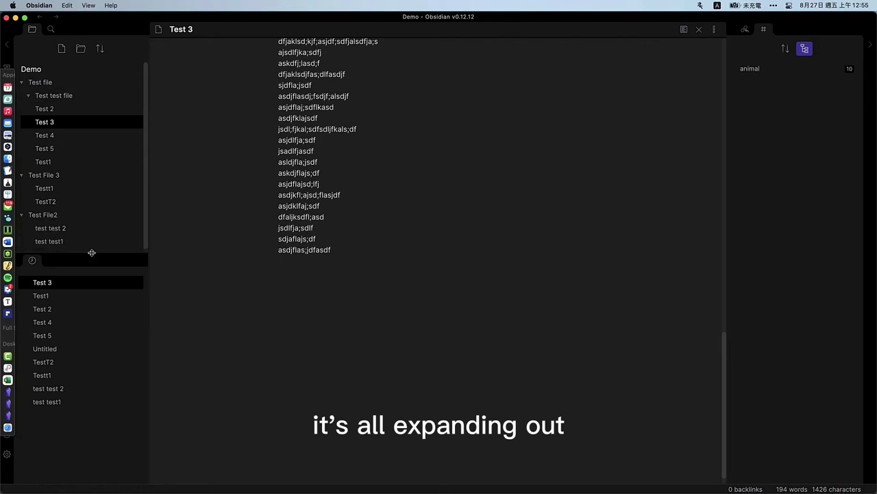
pyautogui.click(111, 178)
pyautogui.click(107, 199)
pyautogui.click(112, 189)
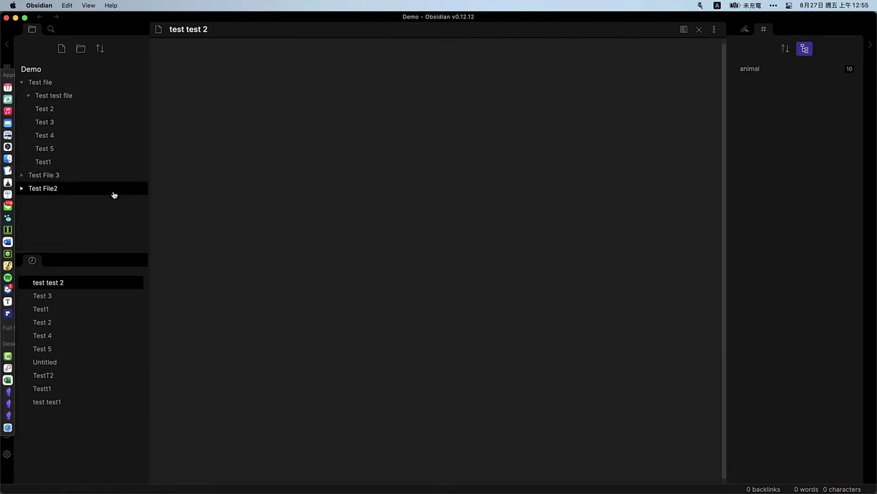
pyautogui.click(118, 95)
pyautogui.click(105, 82)
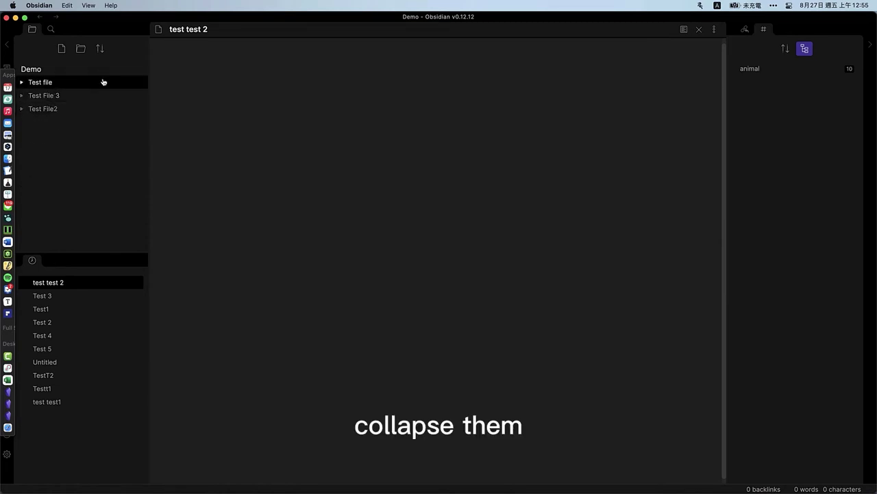
# Step: Expand and collapse the three top-level folders individually, leaving only Test File 3 and Test File2 expanded
pyautogui.click(104, 82)
pyautogui.click(87, 175)
pyautogui.click(90, 215)
pyautogui.click(110, 99)
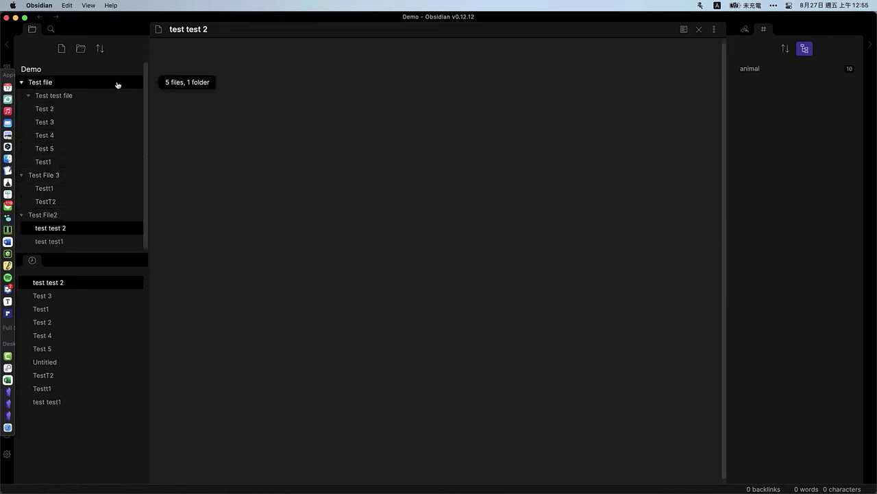
pyautogui.click(117, 82)
pyautogui.click(113, 137)
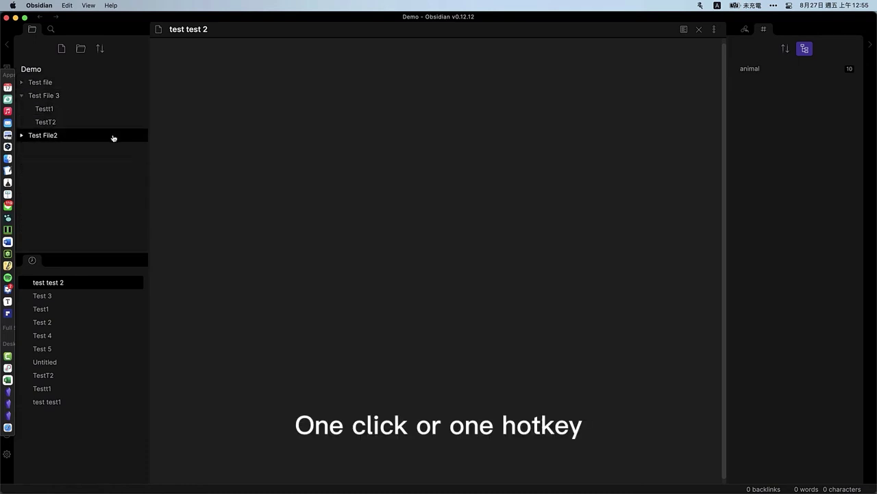
pyautogui.click(124, 100)
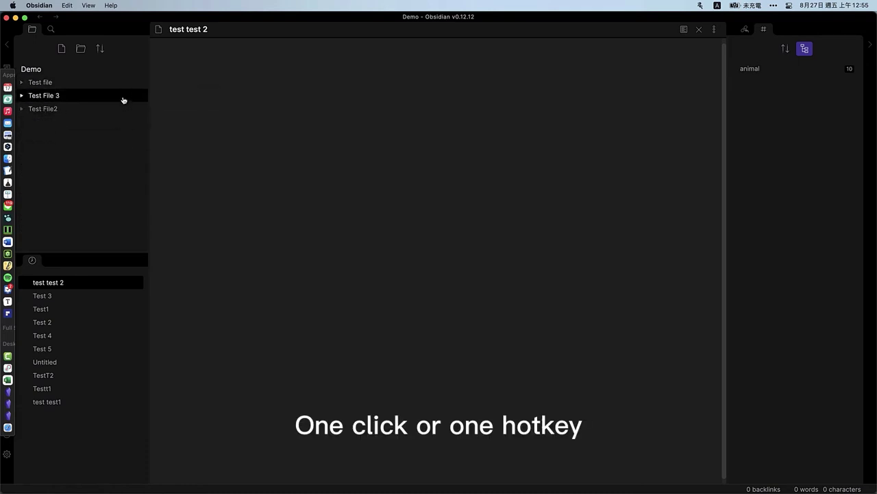
pyautogui.click(122, 98)
pyautogui.click(90, 135)
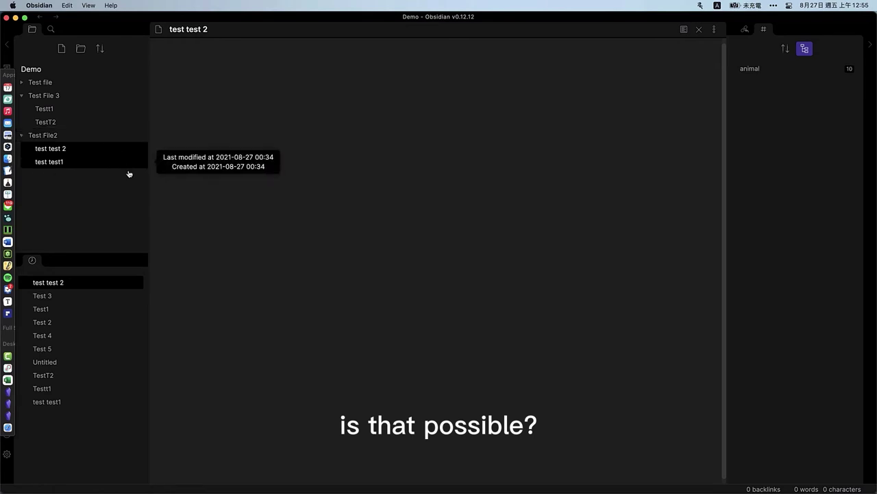
# Step: Search the community plugins for "colla", enable the Collapse All plugin, and close the settings
pyautogui.click(7, 454)
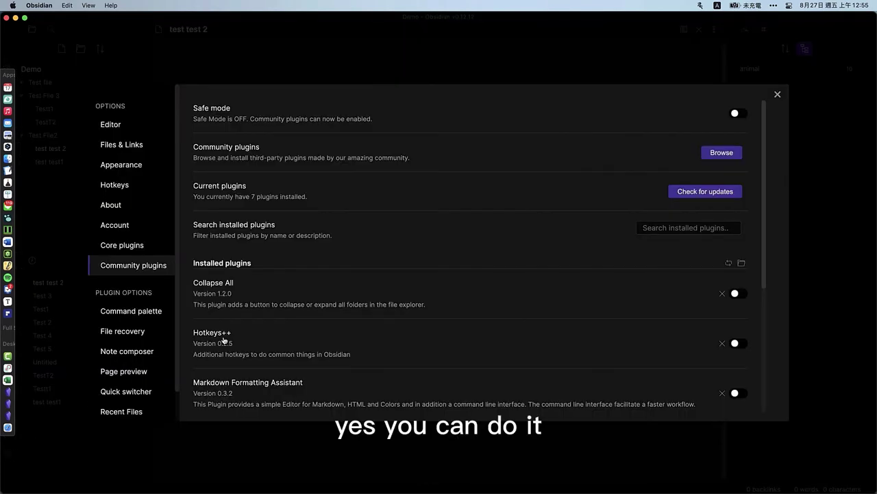
pyautogui.click(719, 154)
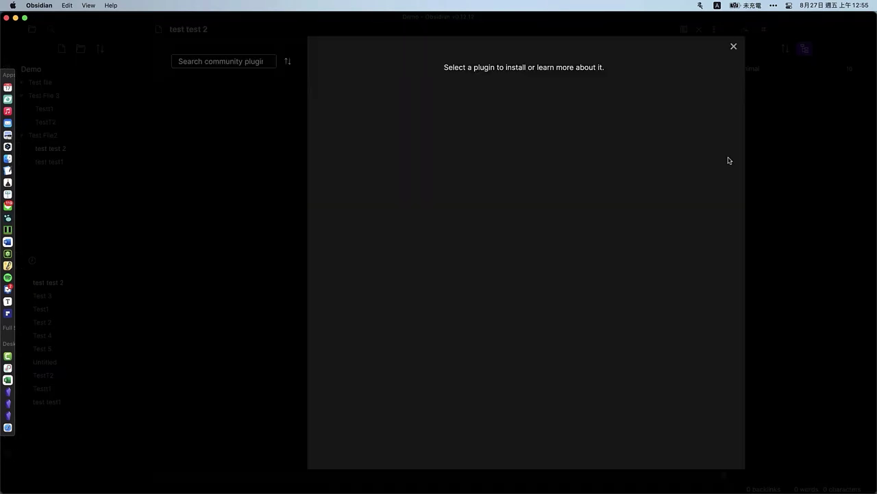
pyautogui.write('copp')
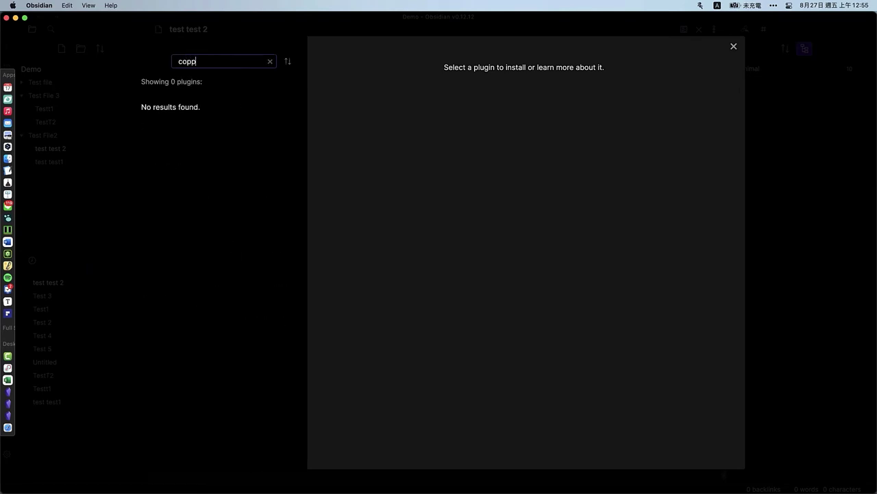
pyautogui.press('BackSpace')
pyautogui.press('BackSpace')
pyautogui.write(';')
pyautogui.press('BackSpace')
pyautogui.write('lla')
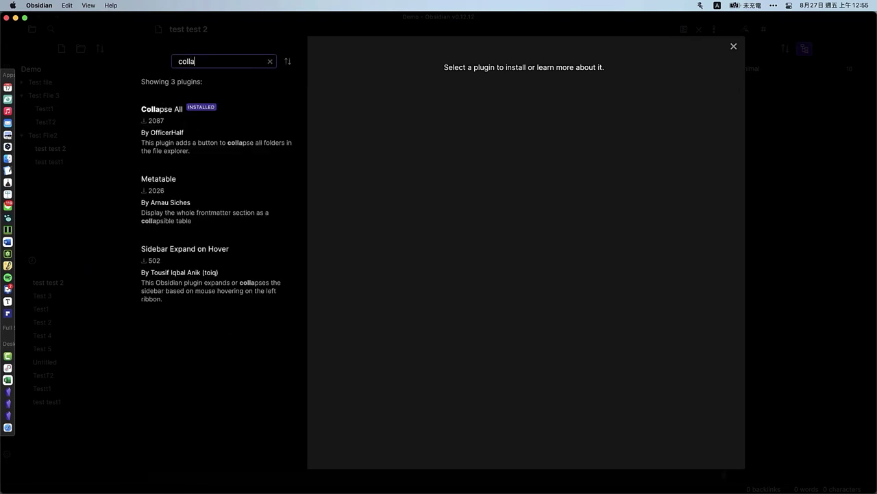
pyautogui.click(200, 135)
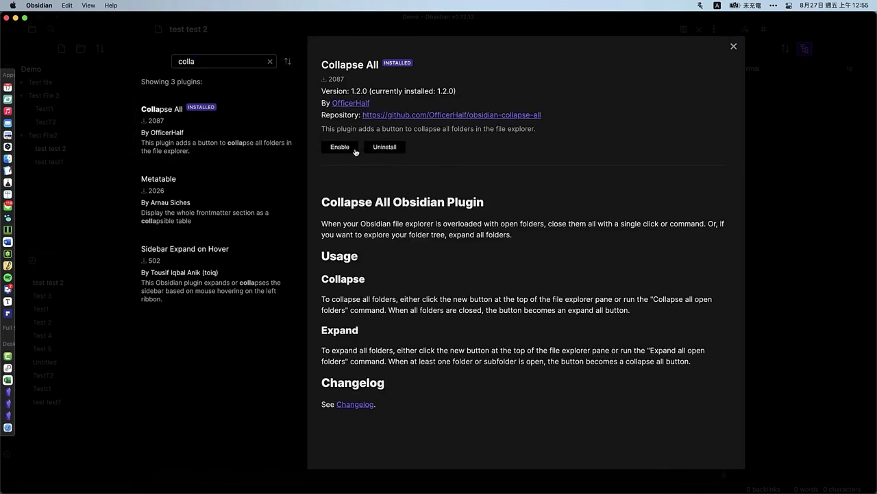
pyautogui.click(346, 148)
pyautogui.click(734, 46)
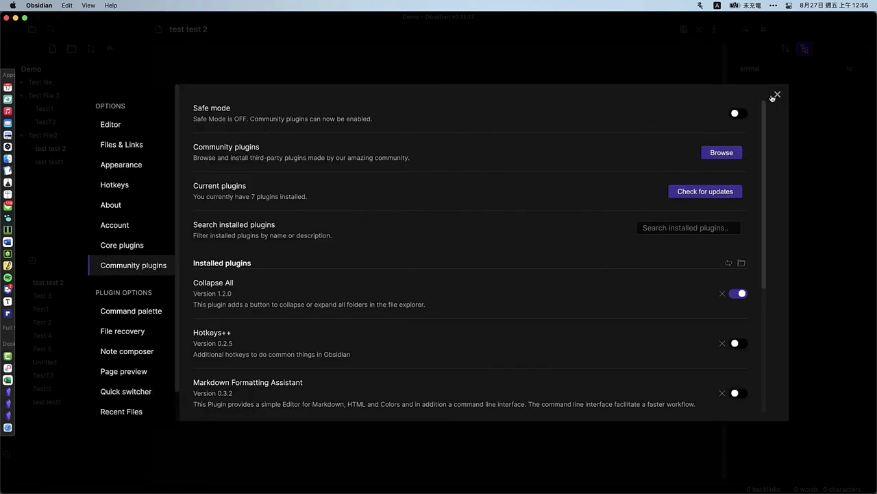
pyautogui.click(778, 96)
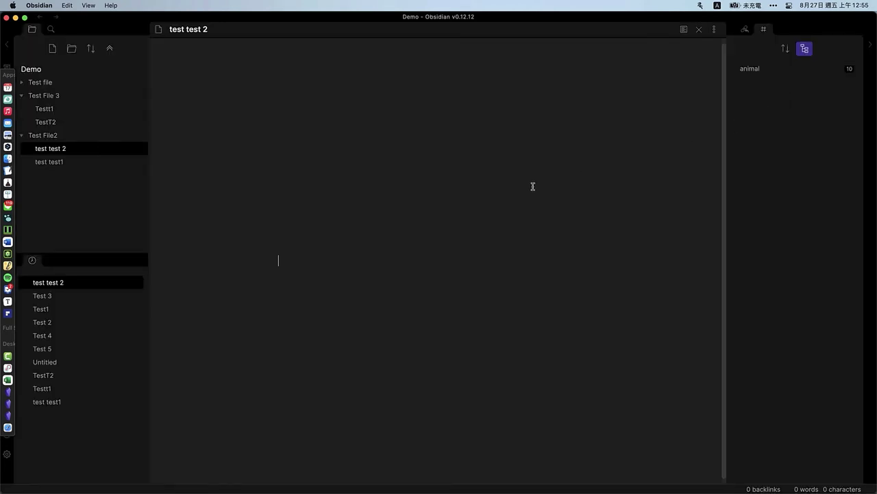
# Step: Search the command palette for "coll" to check the Collapse All commands and their hotkeys, and dismiss it without running any
pyautogui.press('cmd+p')
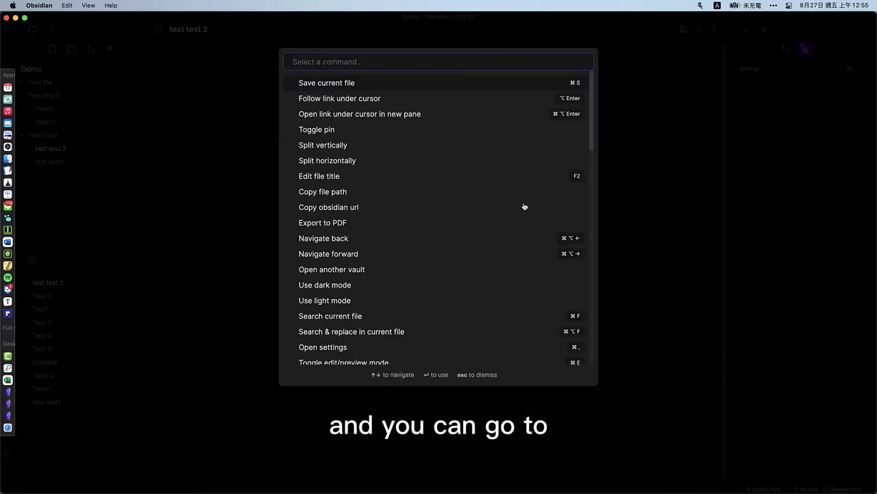
pyautogui.write('cope')
pyautogui.press('BackSpace')
pyautogui.press('BackSpace')
pyautogui.write('ll')
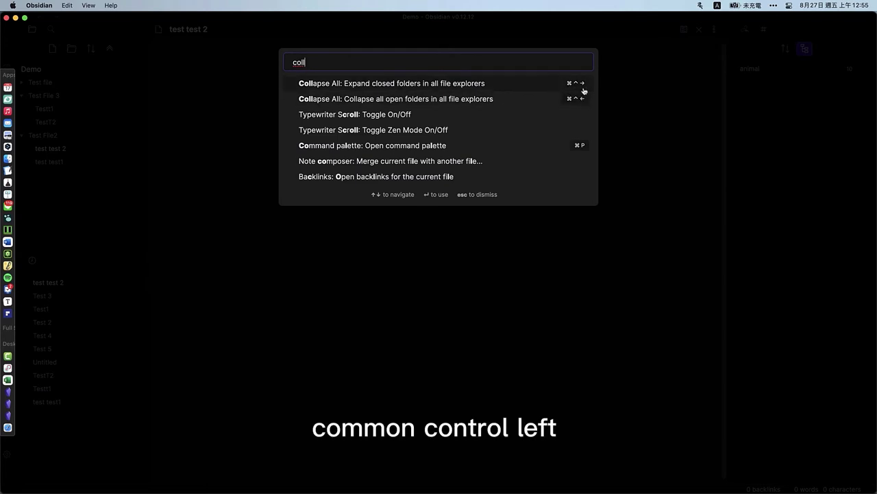
pyautogui.press('Escape')
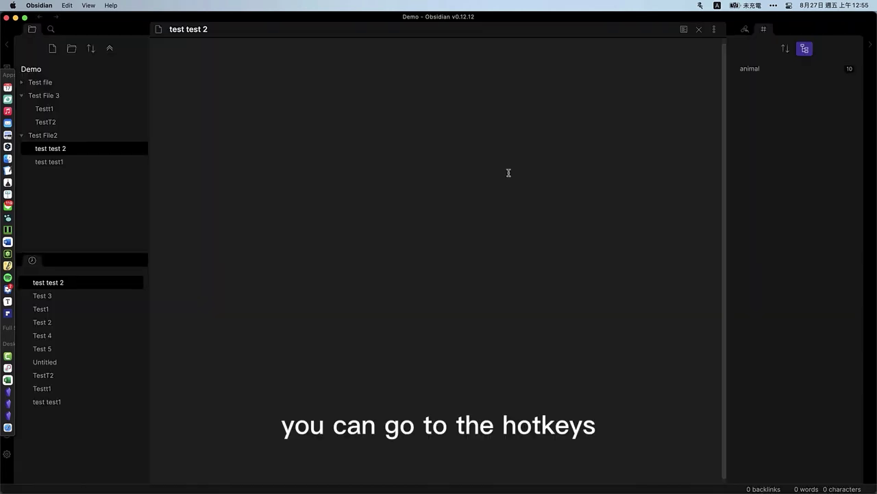
# Step: Filter the hotkey settings by "coll" and view how to customize the command for collapsing all open folders, without assigning a new hotkey
pyautogui.press('super+comma')
pyautogui.click(140, 185)
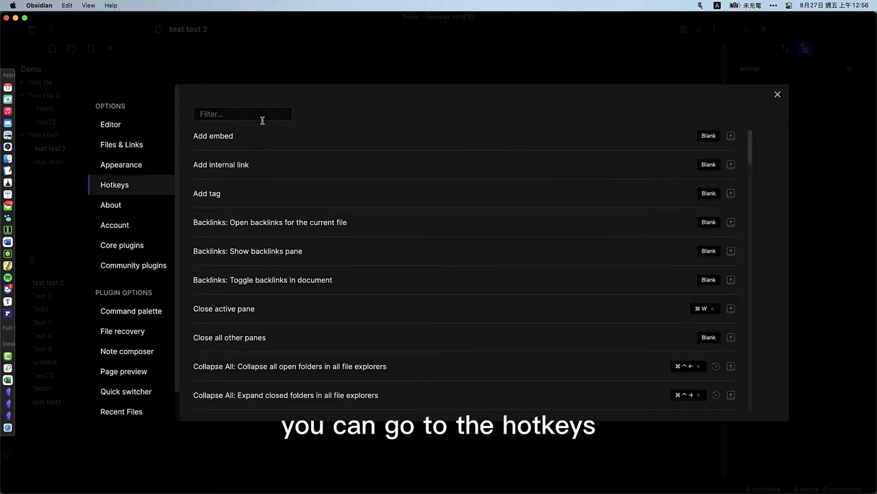
pyautogui.click(262, 115)
pyautogui.write('copie')
pyautogui.press('BackSpace')
pyautogui.press('BackSpace')
pyautogui.press('BackSpace')
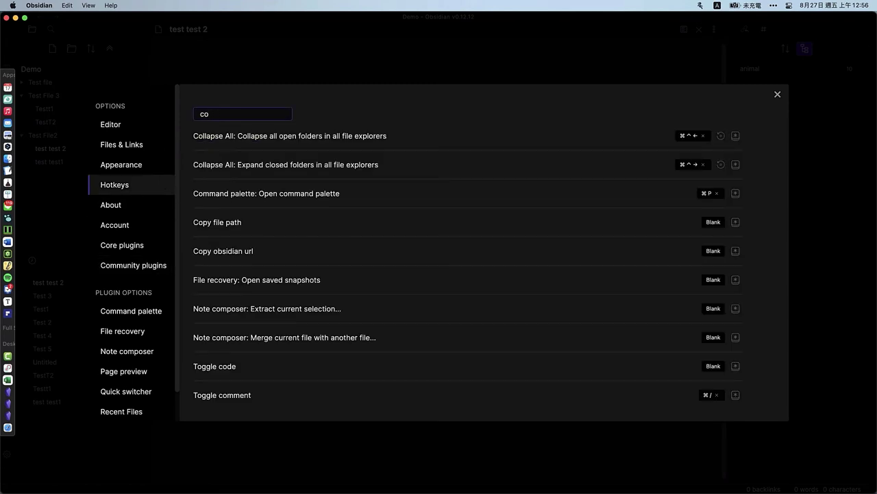
pyautogui.write('ll')
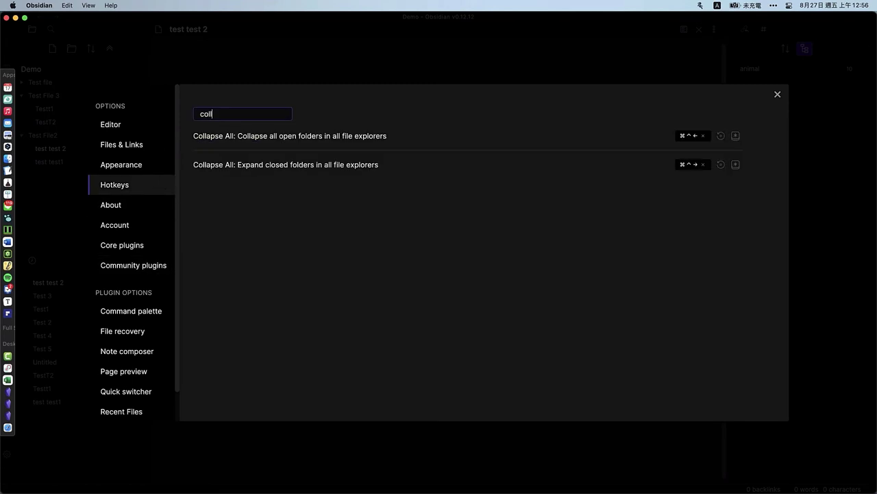
pyautogui.click(737, 136)
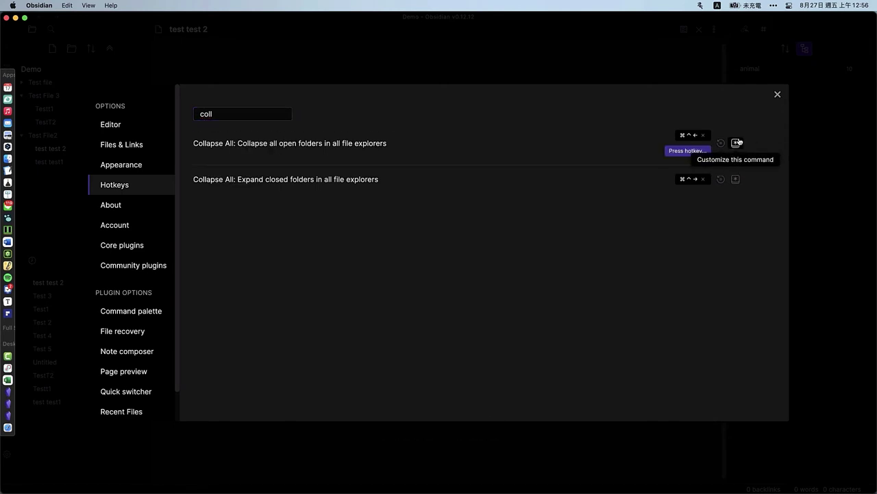
pyautogui.click(737, 142)
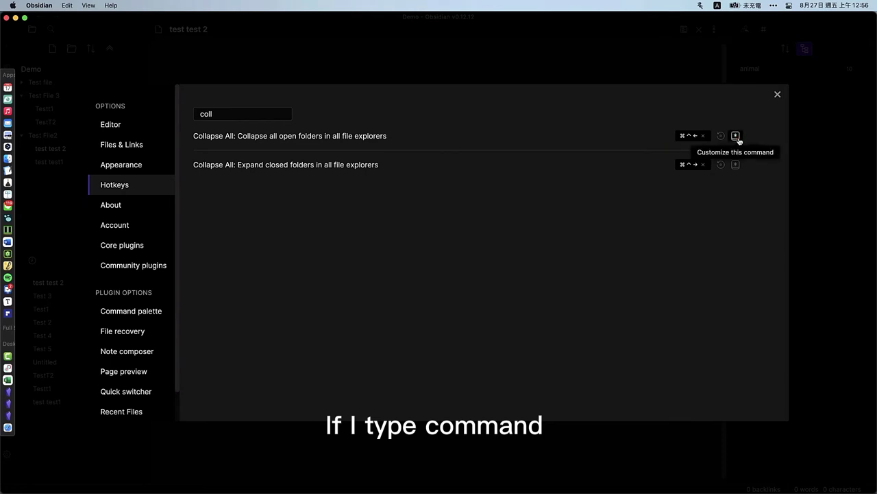
pyautogui.click(778, 95)
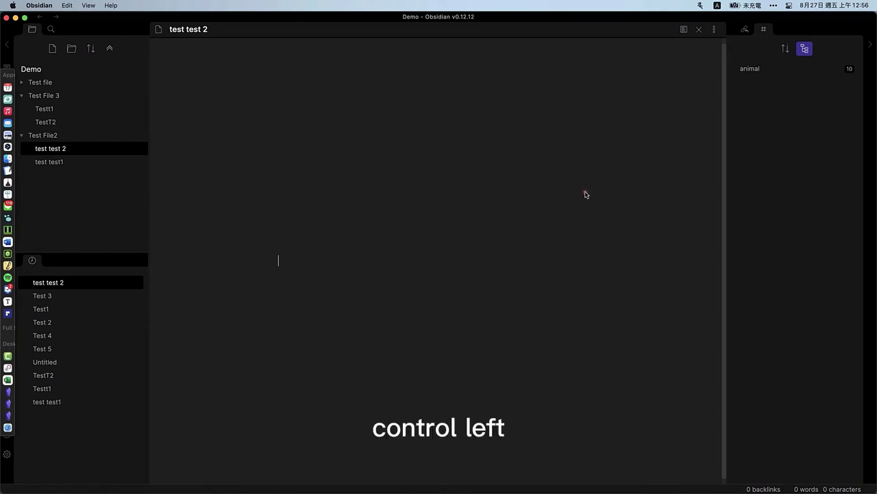
# Step: Collapse and expand all folders several times with the Collapse All commands, ending with every folder collapsed
pyautogui.hotkey('ctrl', 'Left')
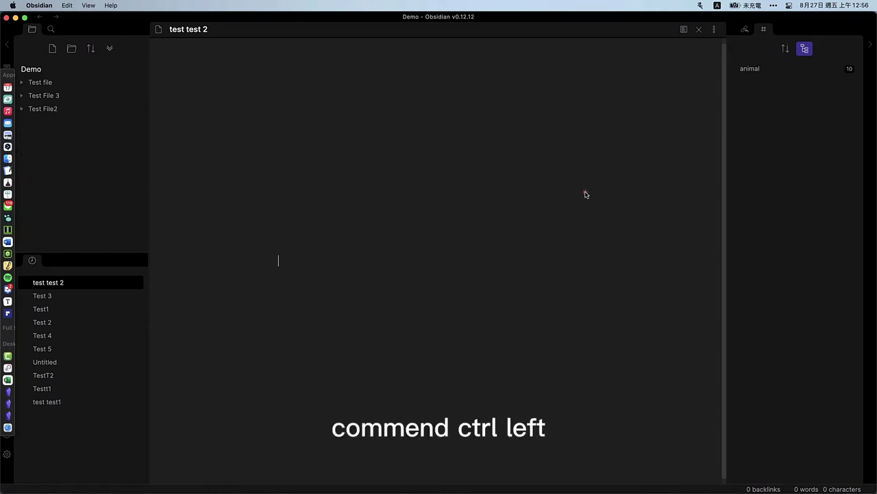
pyautogui.press('super+ctrl+Left')
pyautogui.hotkey('ctrl', 'Left')
pyautogui.press('super+ctrl+Left')
pyautogui.hotkey('ctrl', 'Left')
pyautogui.press('super+ctrl+Left')
pyautogui.hotkey('ctrl', 'Left')
pyautogui.press('super+ctrl+Left')
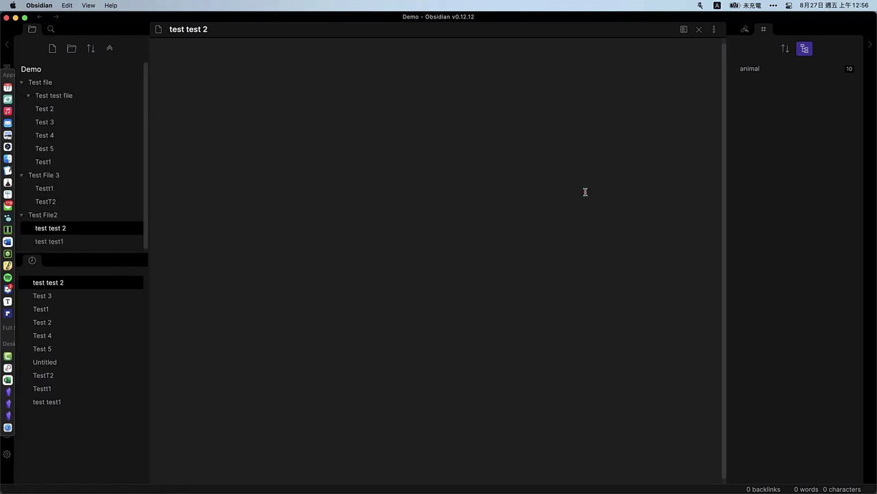
pyautogui.hotkey('ctrl', 'Left')
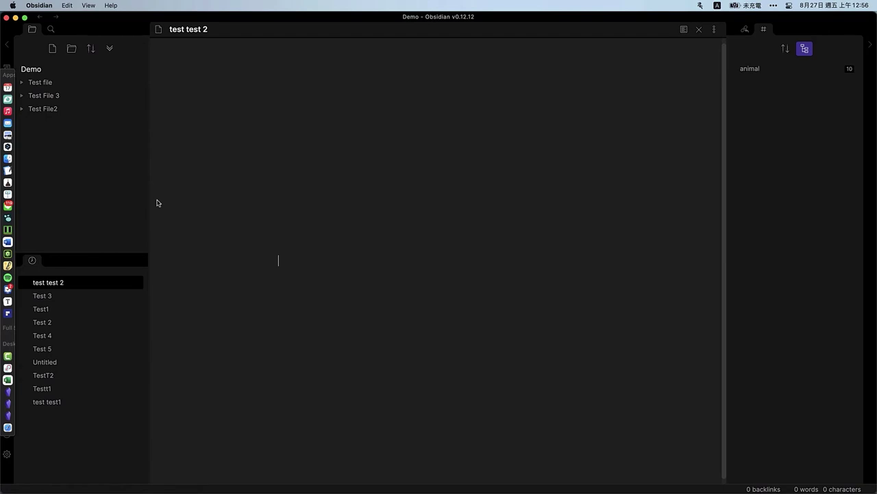
# Step: Open the Test 4 note from the Test file folder and insert a blank line below the first list
pyautogui.click(61, 83)
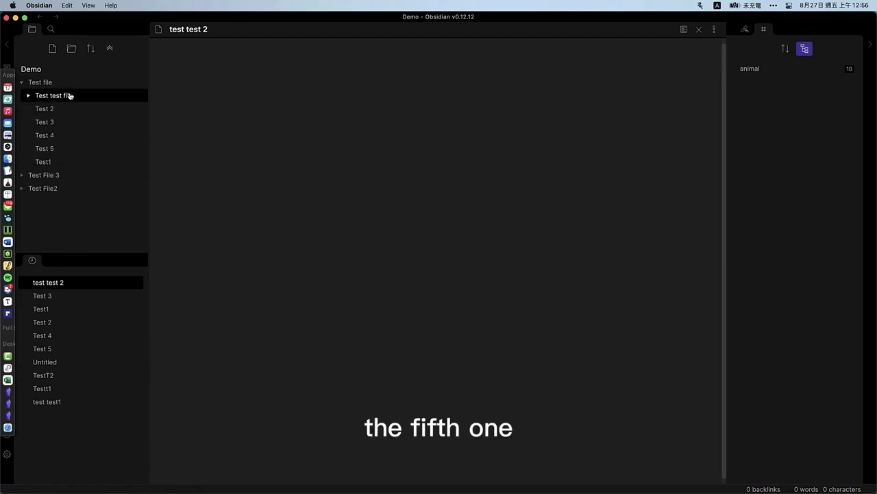
pyautogui.click(81, 137)
pyautogui.scroll(-2, 276, 259)
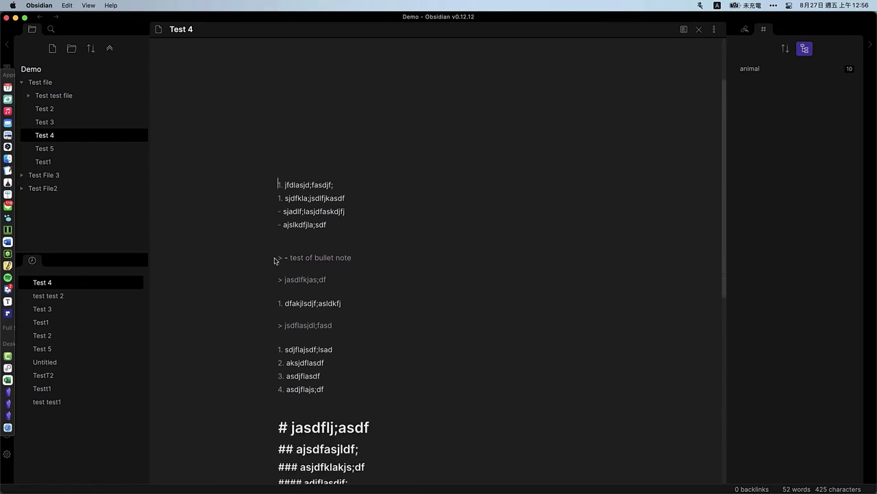
pyautogui.scroll(1, 396, 295)
pyautogui.click(377, 233)
pyautogui.press('Return')
pyautogui.scroll(1, 280, 358)
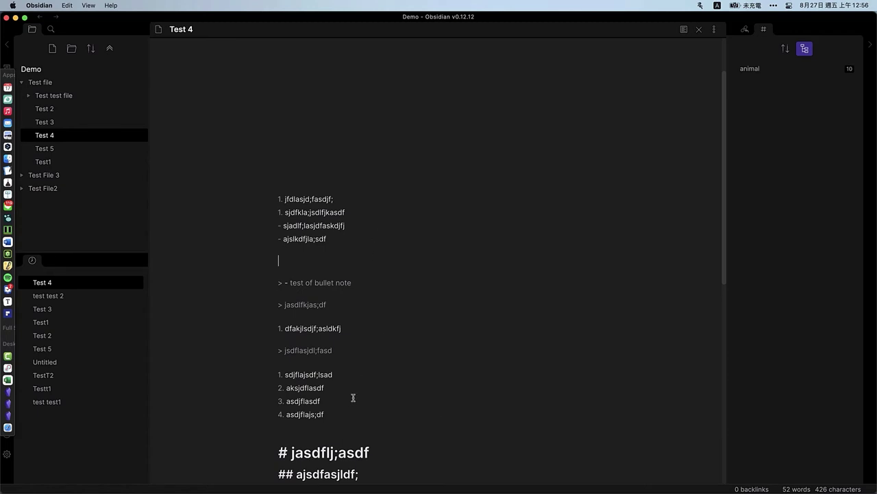
# Step: Add the line "asdjflasjkdl;fa" below the four-item numbered list, leaving a blank line in between
pyautogui.scroll(-5, 361, 426)
pyautogui.write('\\')
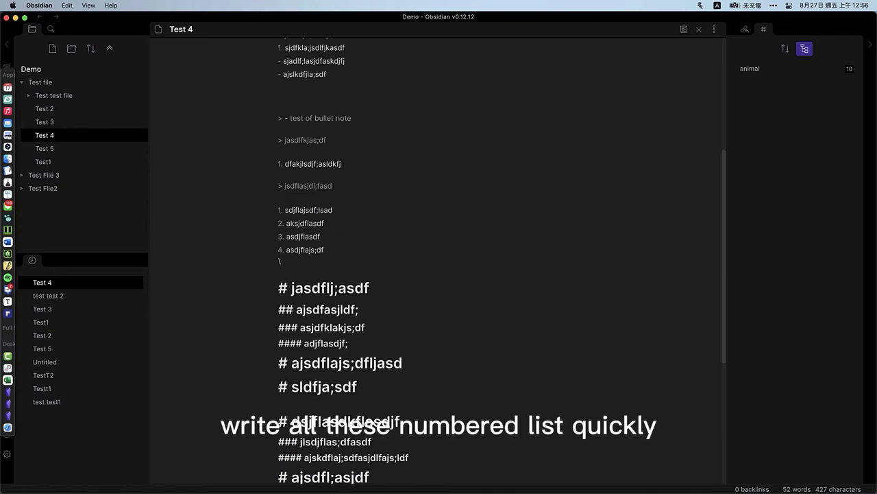
pyautogui.press('Return')
pyautogui.write('asdjflasjkdl;fa')
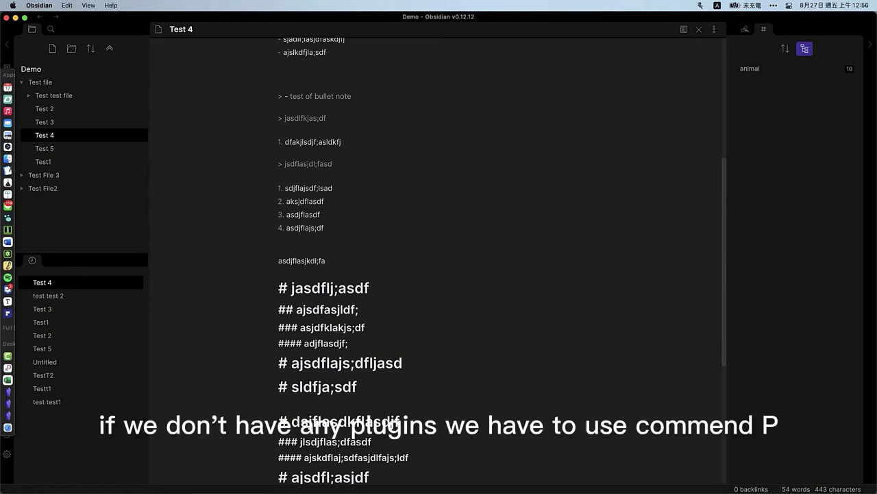
# Step: Turn the new line into a bullet with the Toggle bullet list command, add a second bullet "asdfkjals;dfj", and end the list
pyautogui.press('super+p')
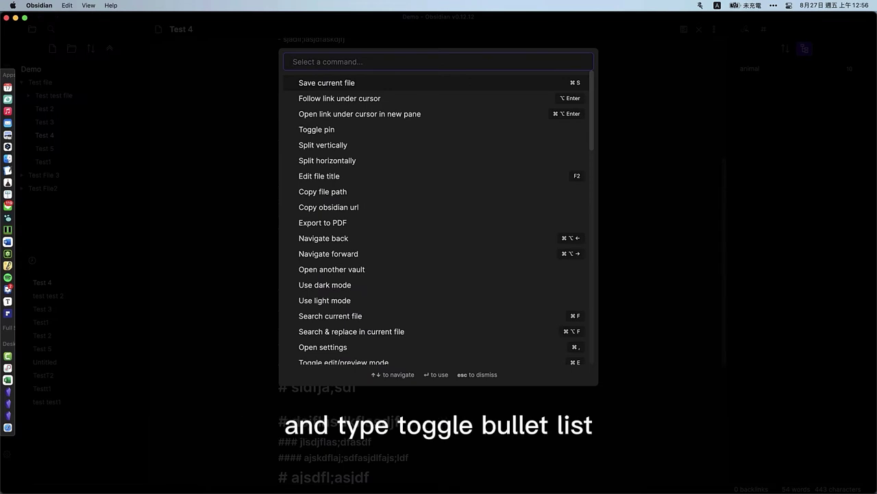
pyautogui.write('bull')
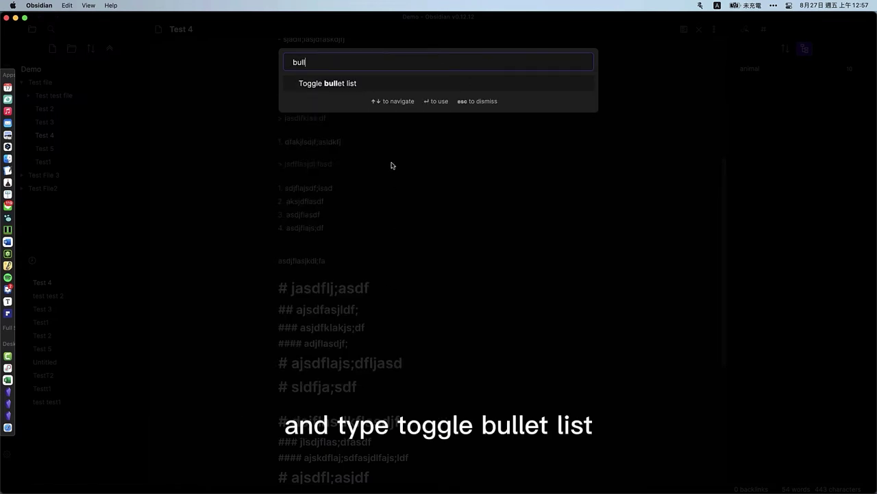
pyautogui.press('Return')
pyautogui.press('Return')
pyautogui.write('asdfkjals;dfj')
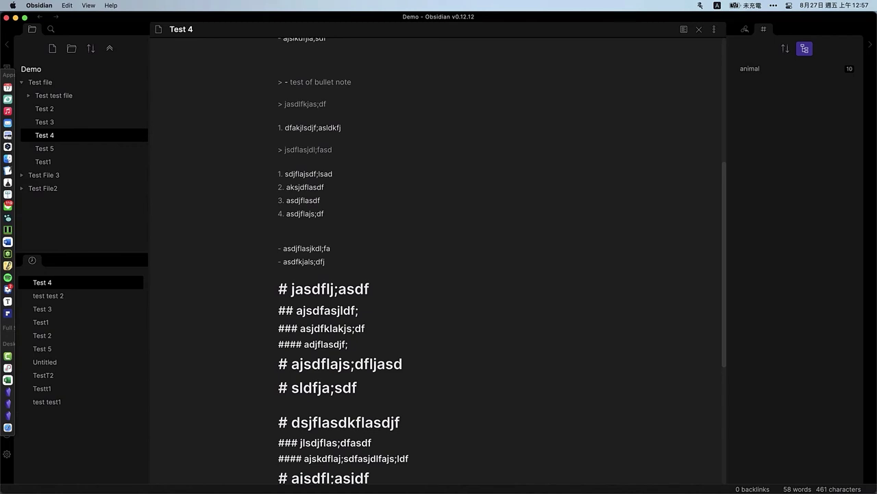
pyautogui.press('Return')
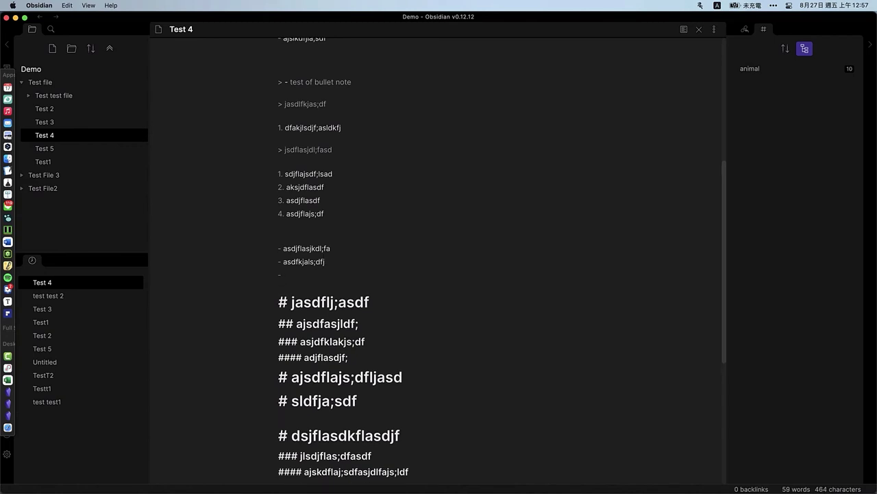
pyautogui.press('Return')
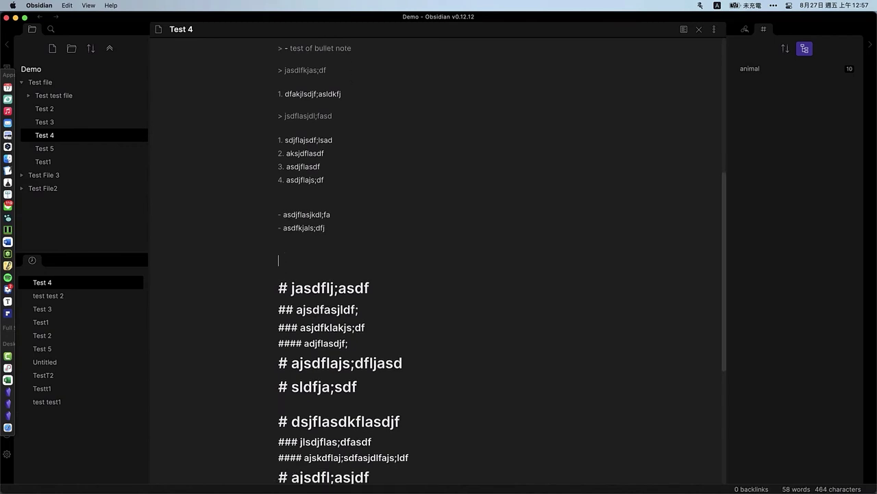
# Step: Create a numbered list below the bullets with Toggle numbered list, containing "sladjfasldfj", "sdflkas;djfa" and "asdjfl;asjdf", plus an empty fourth item
pyautogui.write('sdfsdf;lsdf')
pyautogui.press('super+p')
pyautogui.write('nu')
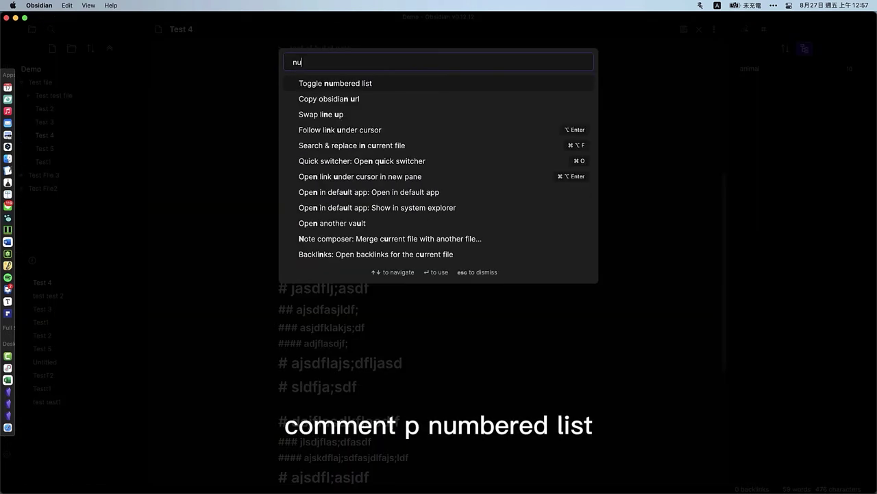
pyautogui.press('Return')
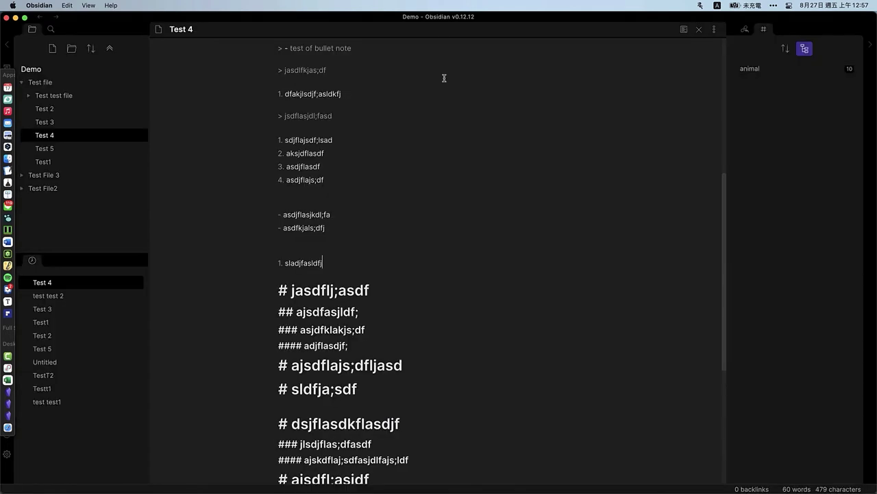
pyautogui.press('Return')
pyautogui.write('sdflkas;djfa')
pyautogui.press('Return')
pyautogui.write('asdjfl;asjdf')
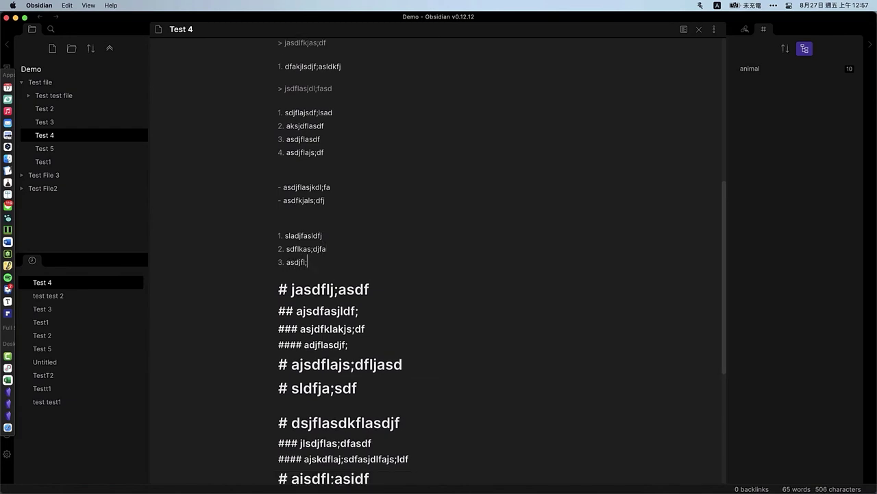
pyautogui.press('Return')
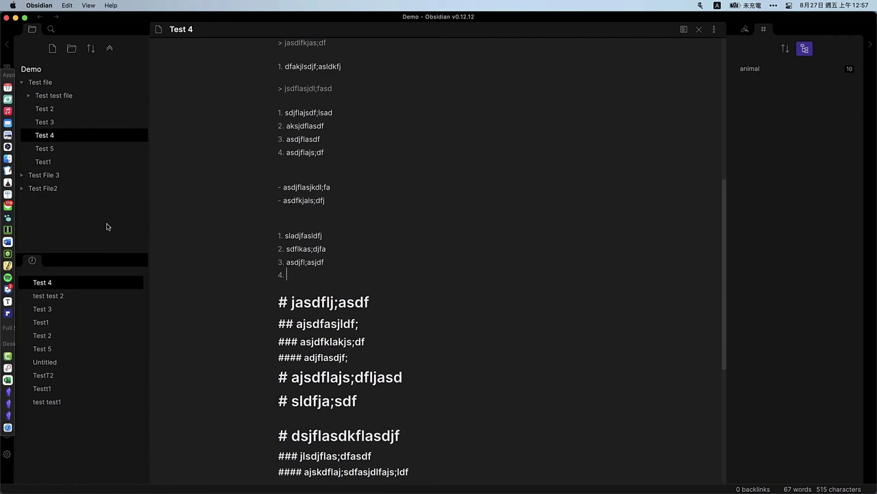
# Step: Open the community plugin browser from the settings and search it for "ho"
pyautogui.hotkey('ctrl', 'Down')
pyautogui.click(144, 360)
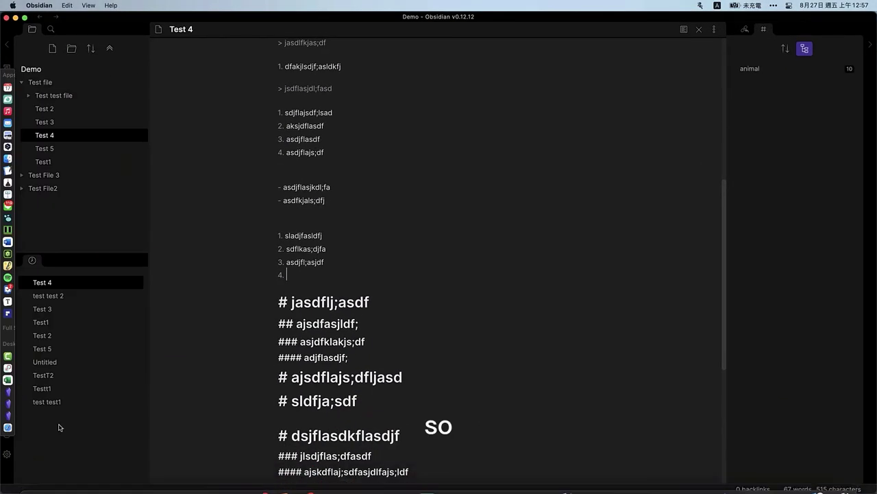
pyautogui.click(10, 456)
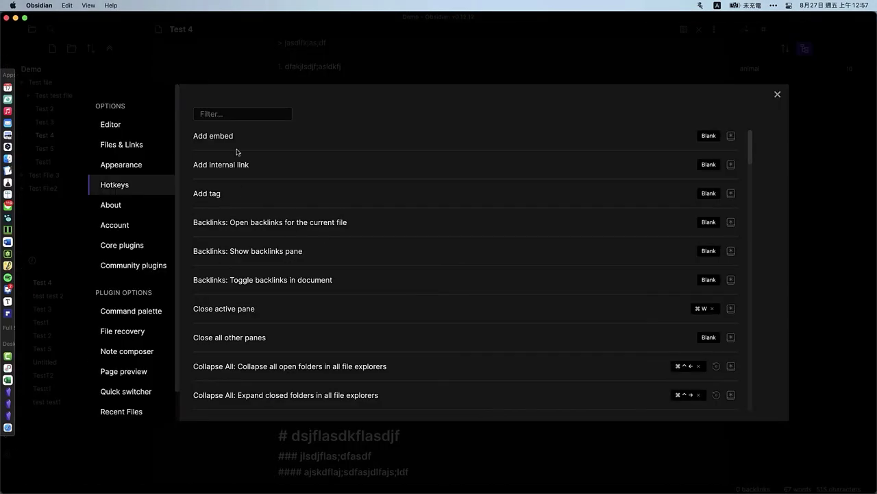
pyautogui.click(151, 268)
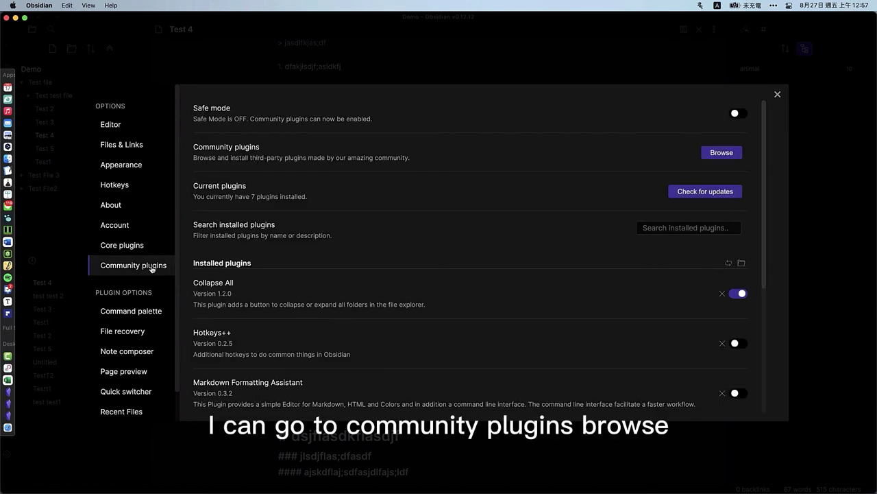
pyautogui.click(722, 153)
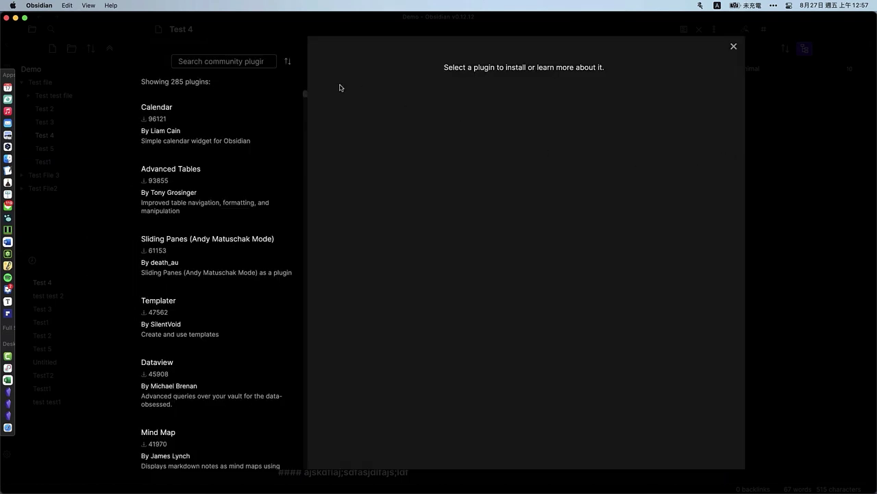
pyautogui.click(218, 58)
pyautogui.write('ho')
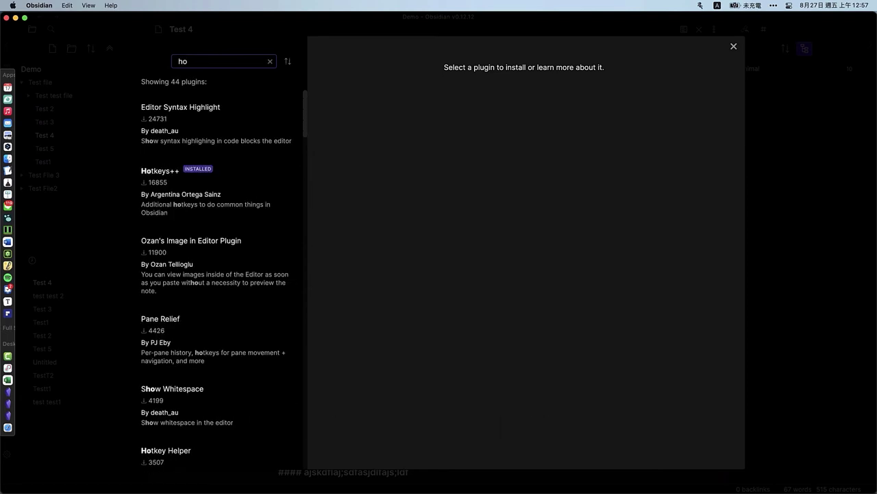
# Step: Enable the installed Hotkeys++ plugin and close the settings to return to the Test 4 note
pyautogui.click(208, 194)
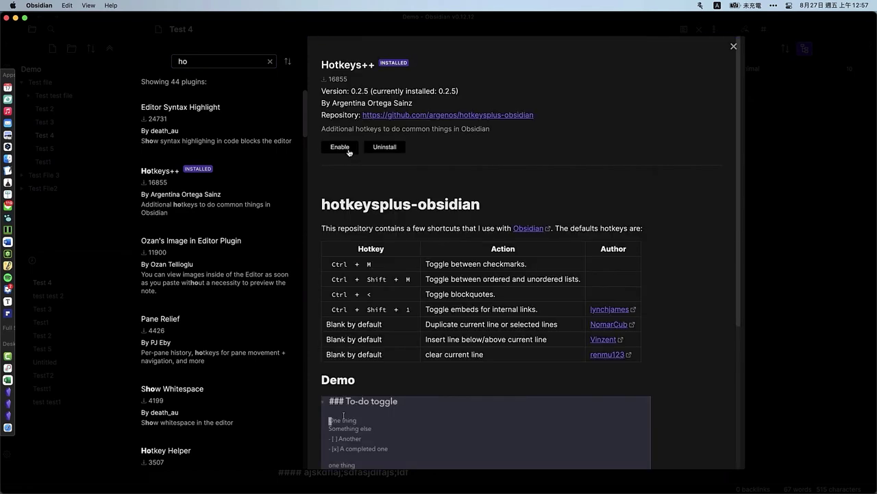
pyautogui.click(340, 147)
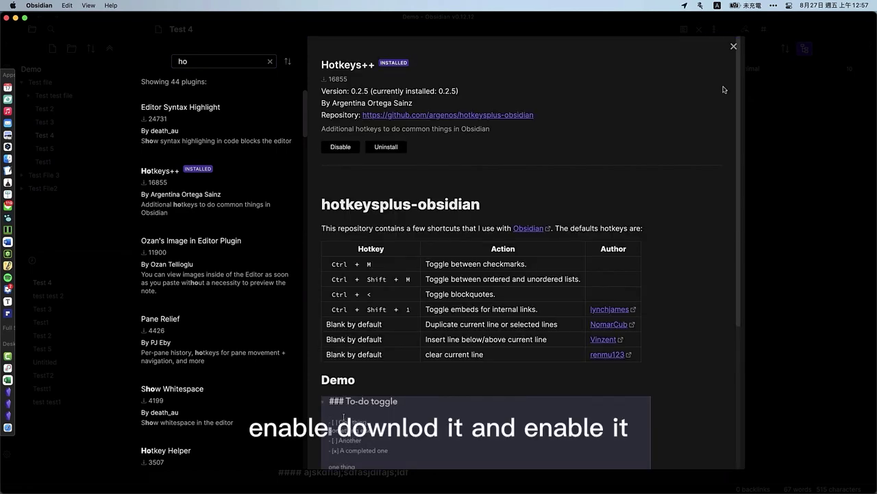
pyautogui.click(733, 47)
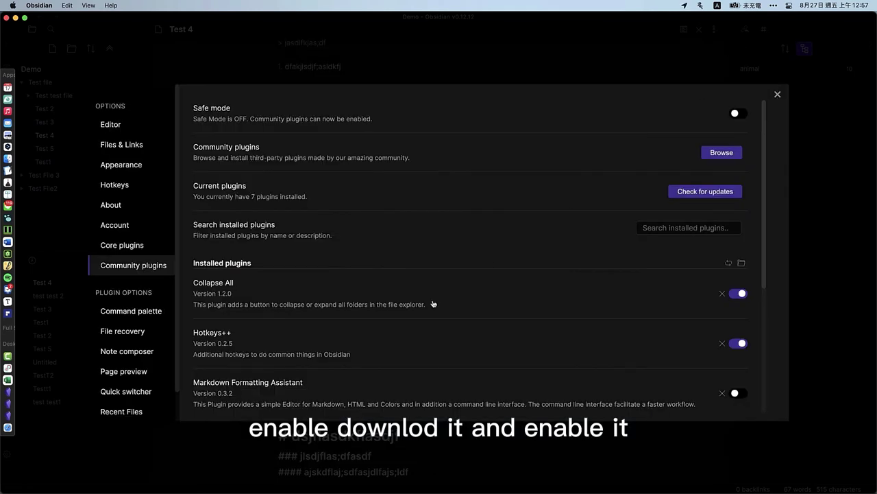
pyautogui.click(778, 94)
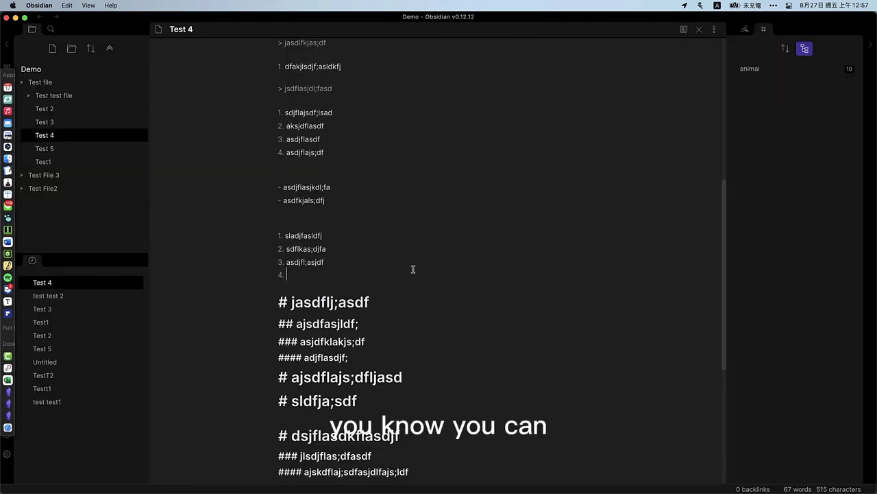
# Step: End the numbered list, write "fja;lsdkfja;sdflakjdf" below it, and cycle that line through bulleted, numbered and plain text, ending as a bullet
pyautogui.press('Return')
pyautogui.write('fja;lsdkfja;sdflakjdf')
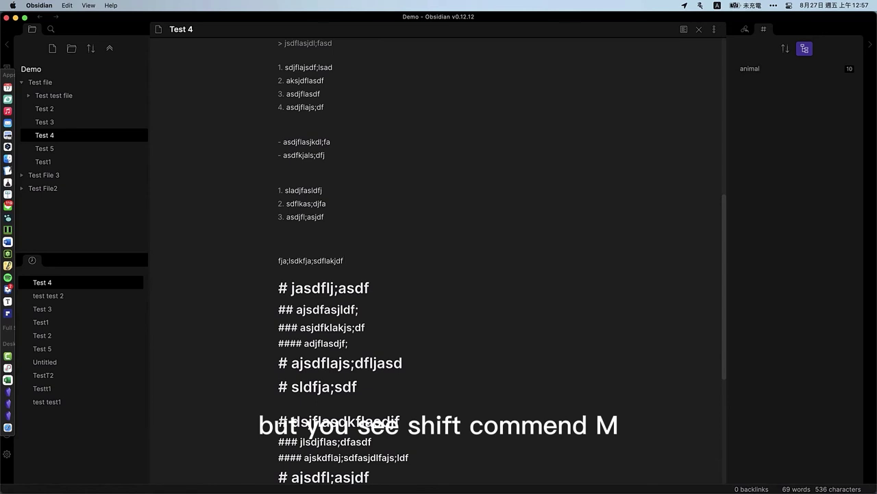
pyautogui.press('super+shift+m')
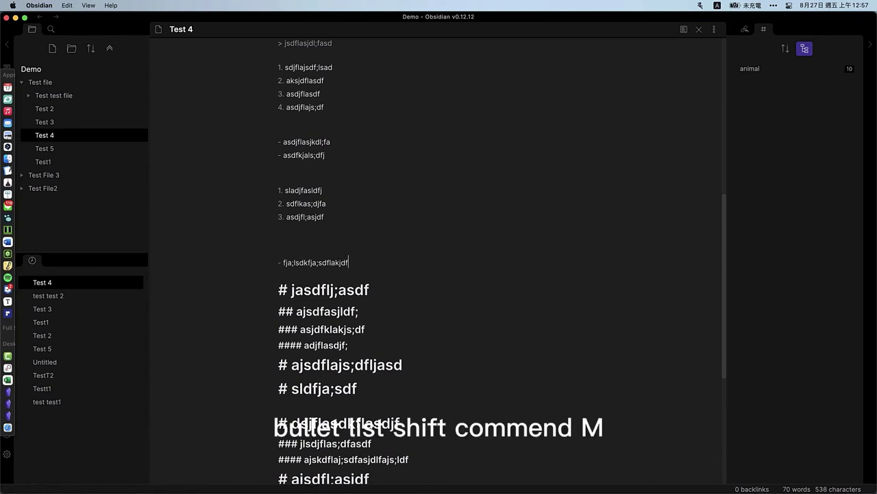
pyautogui.press('super+shift+n')
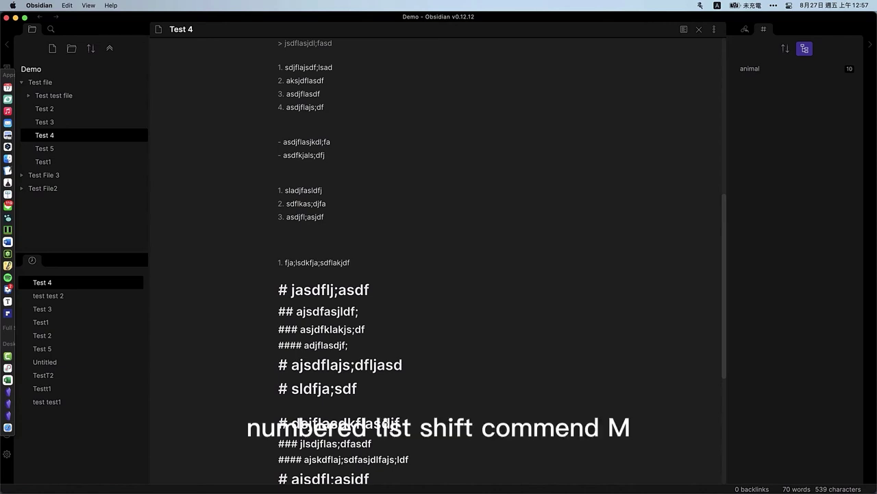
pyautogui.press('super+shift+m')
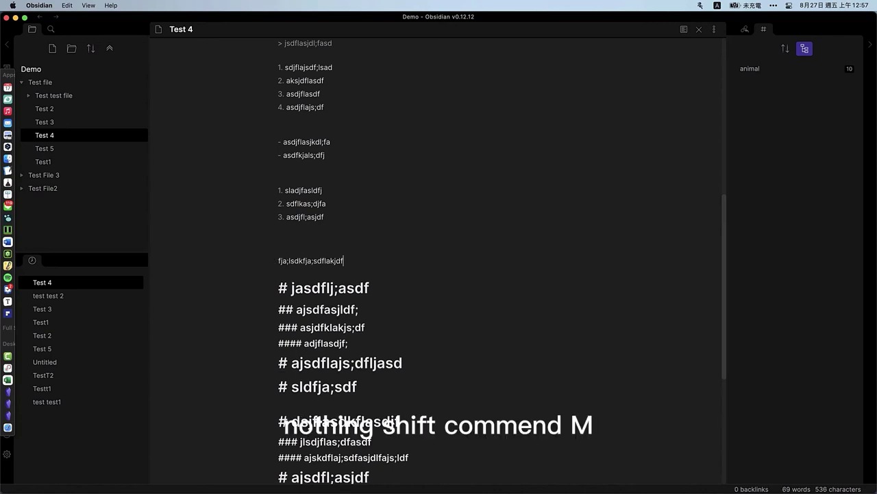
pyautogui.press('super+shift+b')
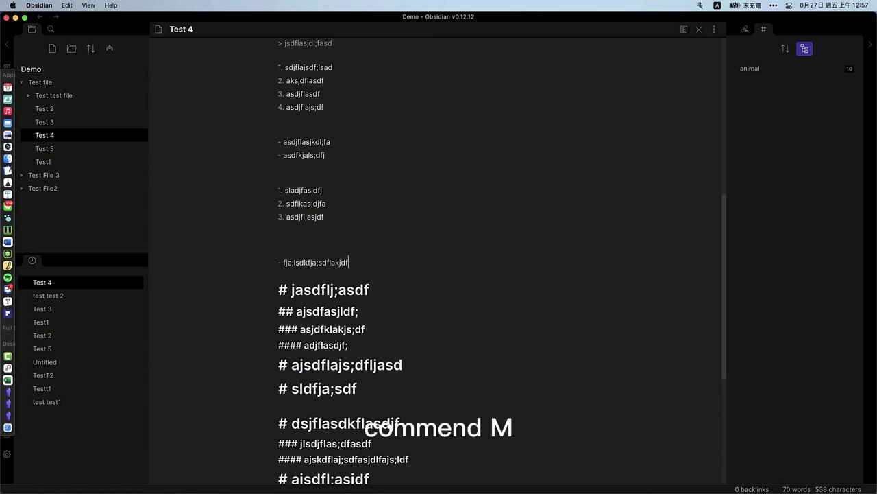
# Step: Toggle the "fja;lsdkfja;sdflakjdf" bullet into a to-do item, mark it done, and toggle it back to a plain bullet
pyautogui.press('super+m')
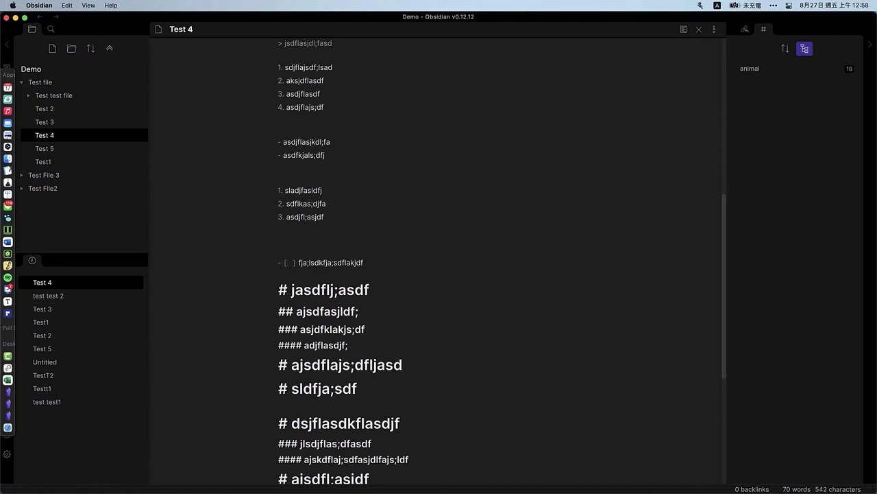
pyautogui.press('super+l')
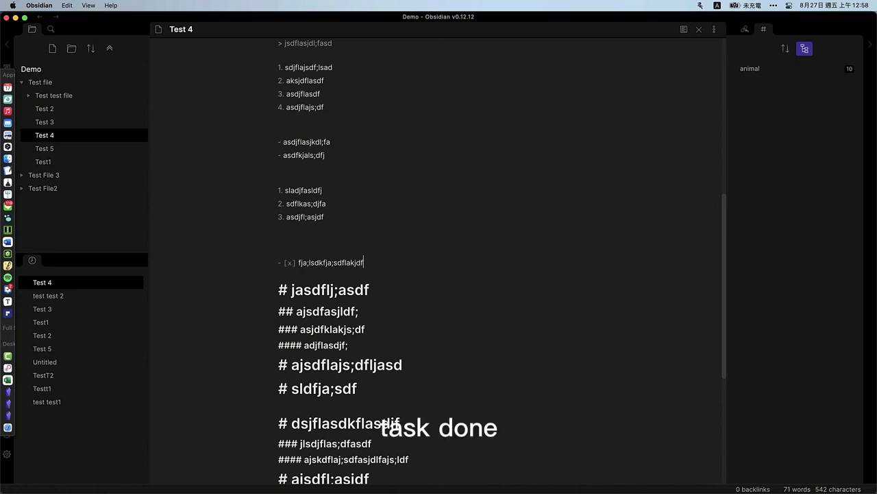
pyautogui.press('super+l')
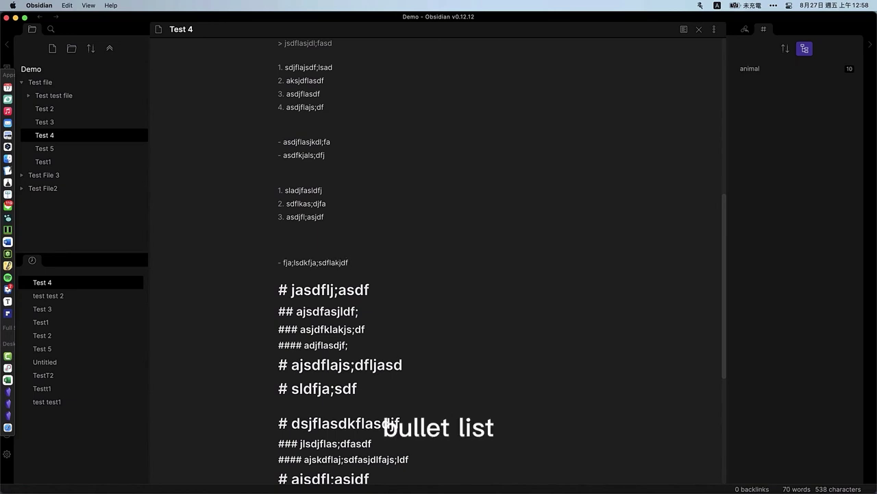
# Step: Search the command palette for "hot" to review the Hotkeys++ commands and their hotkeys, and dismiss it without running any
pyautogui.press('super+p')
pyautogui.write('hot')
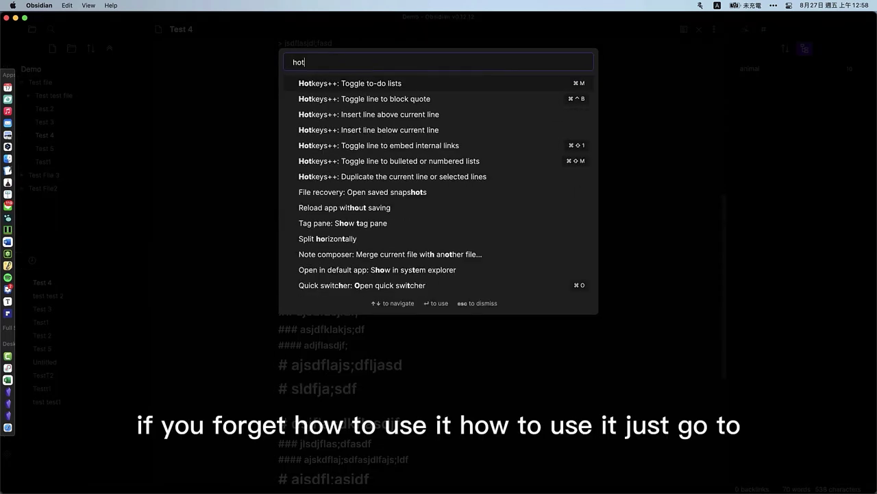
pyautogui.write('m')
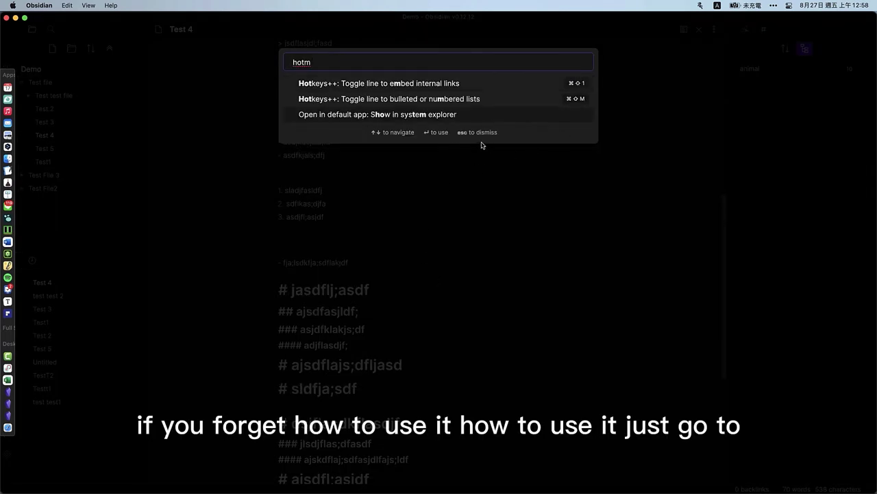
pyautogui.press('BackSpace')
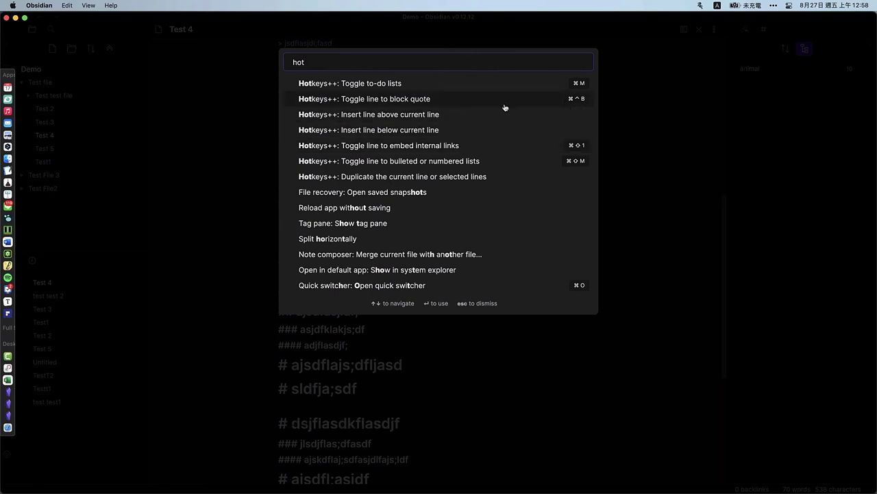
pyautogui.click(651, 157)
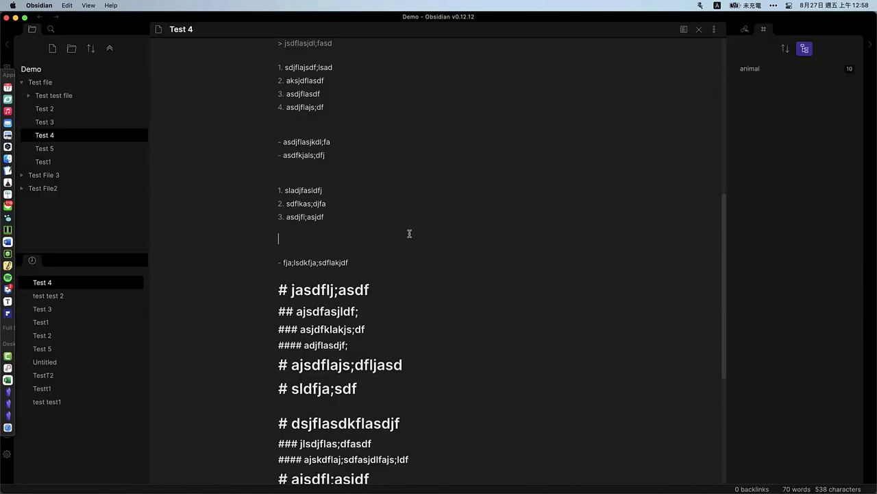
# Step: Write "sdjf;alskjdf;asjdf" on the blank line below the three-item numbered list and check the Hotkeys++ commands in the command palette
pyautogui.write('sdjf;alskjdf;asjdf')
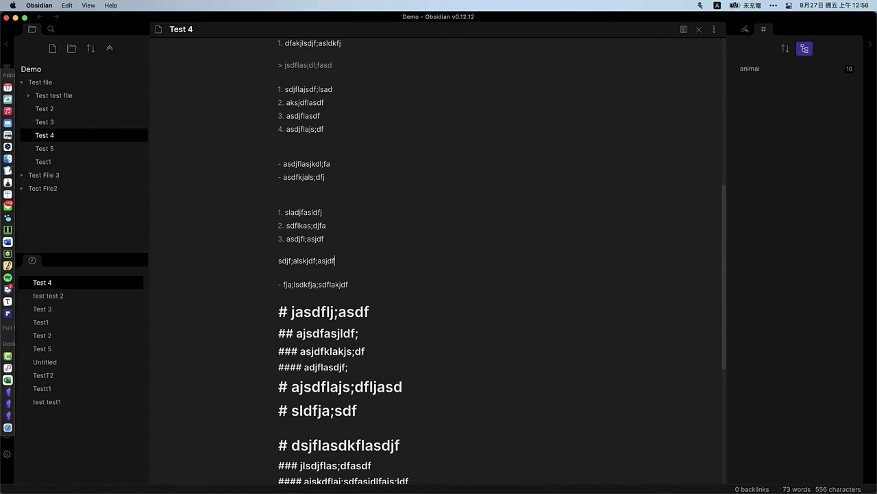
pyautogui.press('super+p')
pyautogui.write('hot')
pyautogui.press('Escape')
# Step: Select the whole "sdjf;alskjdf;asjdf" line and look up the Hotkeys++ commands by "hot" again, dismissing the palette without running any
pyautogui.moveTo(347, 261); pyautogui.dragTo(277, 259)
pyautogui.press('super+p')
pyautogui.write('hot')
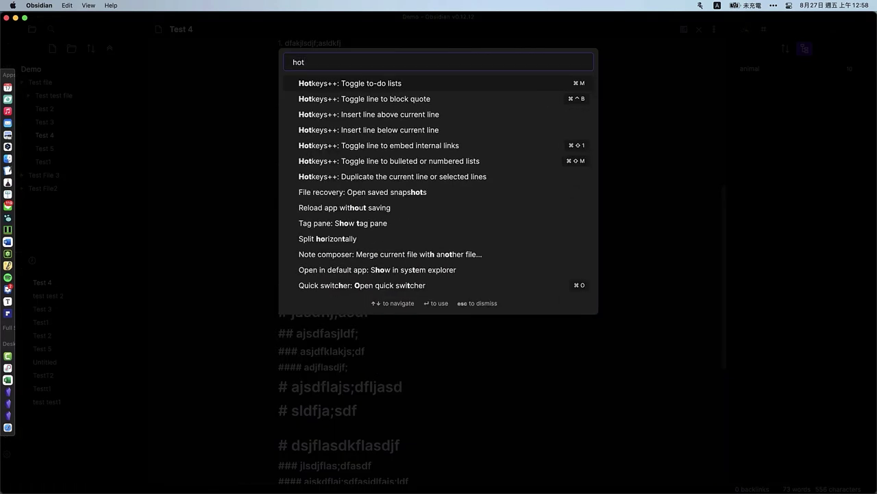
pyautogui.press('Escape')
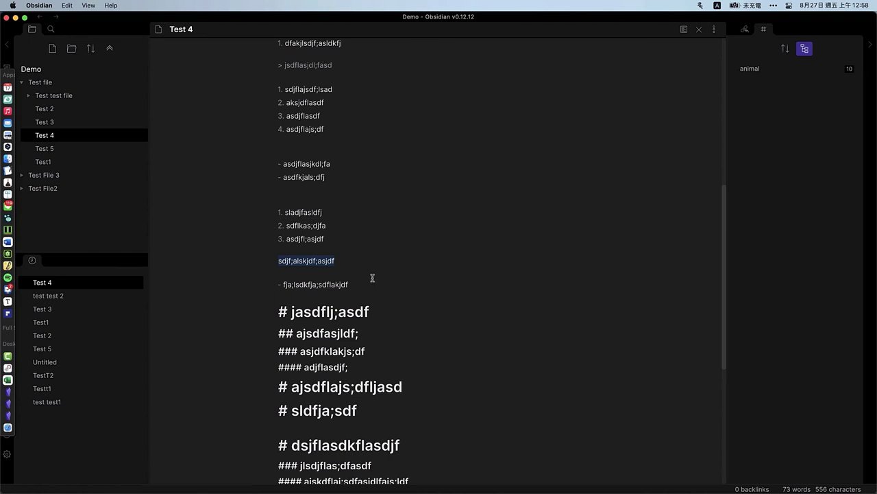
# Step: Check the Hotkeys++ commands by "hot" in the command palette and toggle the selected "sdjf;alskjdf;asjdf" line to a block quote
pyautogui.press('super+p')
pyautogui.write('hot')
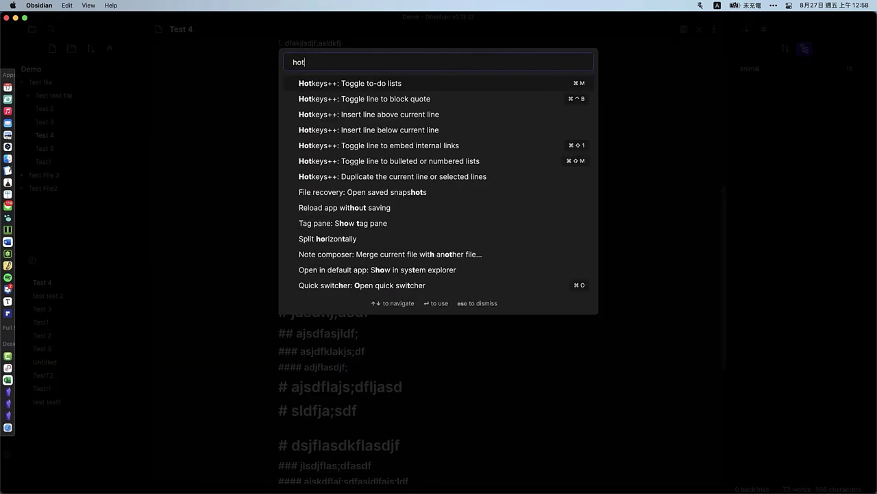
pyautogui.press('Escape')
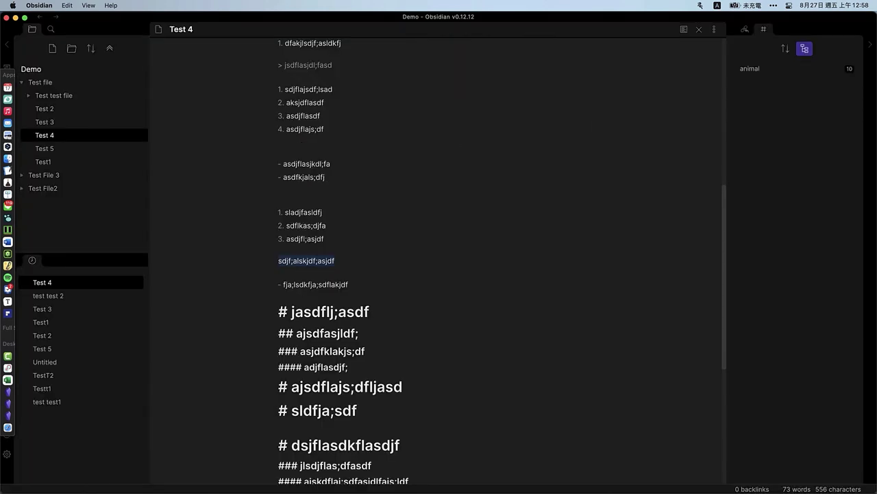
pyautogui.hotkey('ctrl', 'shift', '.')
pyautogui.click(390, 262)
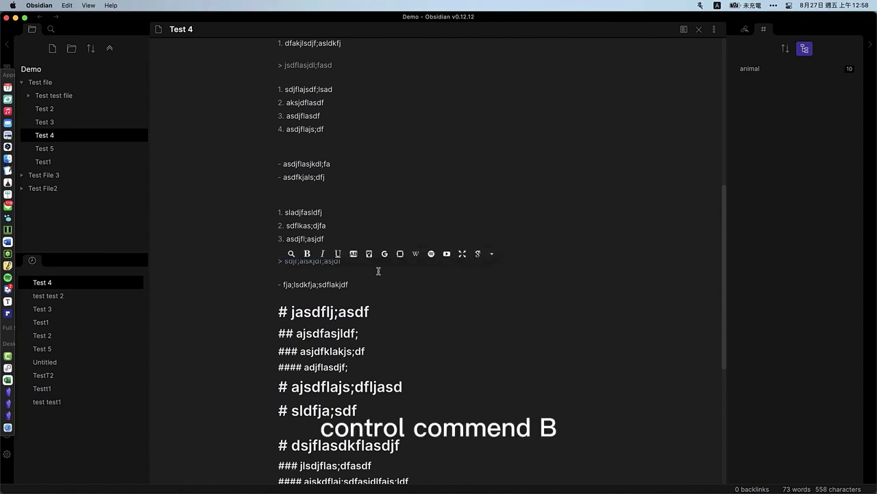
# Step: Continue the block quote with a second line "sdljfla;sdjfk", view the note in preview, and return to editing
pyautogui.press('Return')
pyautogui.write('sdljfla;sdjfk')
pyautogui.press('super+e')
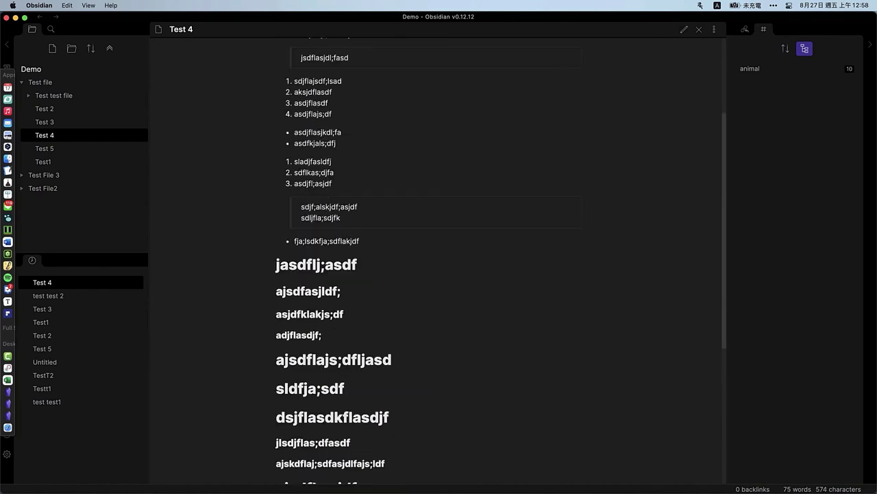
pyautogui.press('super+e')
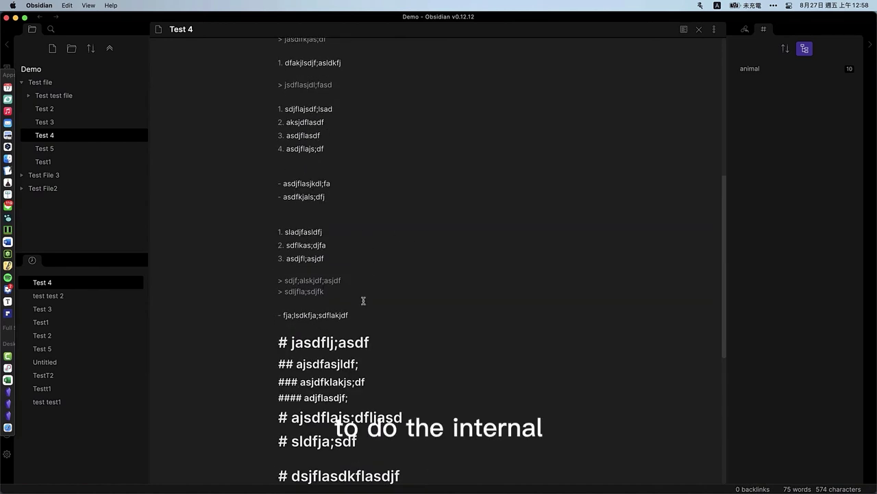
pyautogui.press('super+e')
pyautogui.press('super+e')
# Step: Search the command palette for "hot" to review the Hotkeys++ commands and their hotkeys, and dismiss it
pyautogui.press('super+p')
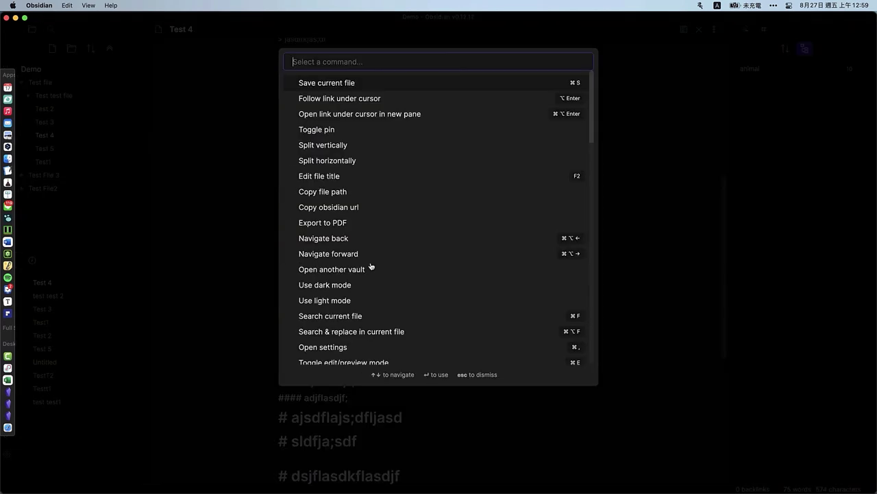
pyautogui.write('hot')
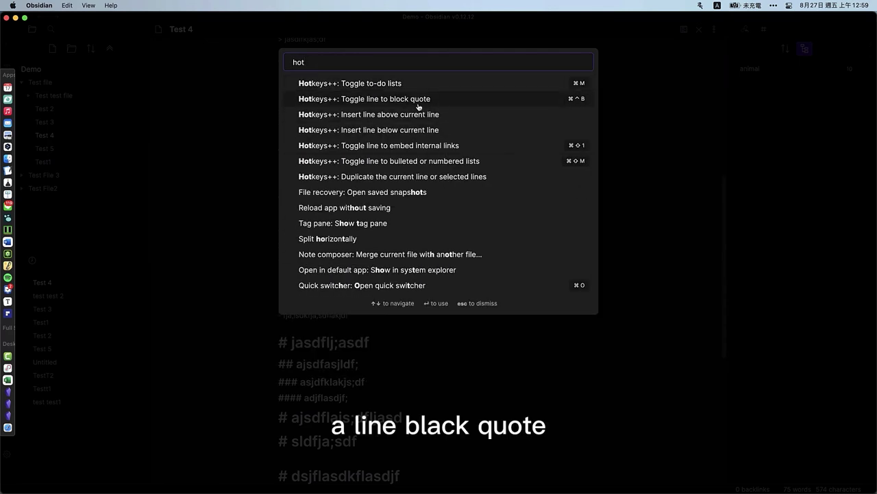
pyautogui.press('Return')
pyautogui.press('super+e')
pyautogui.press('super+e')
pyautogui.press('super+p')
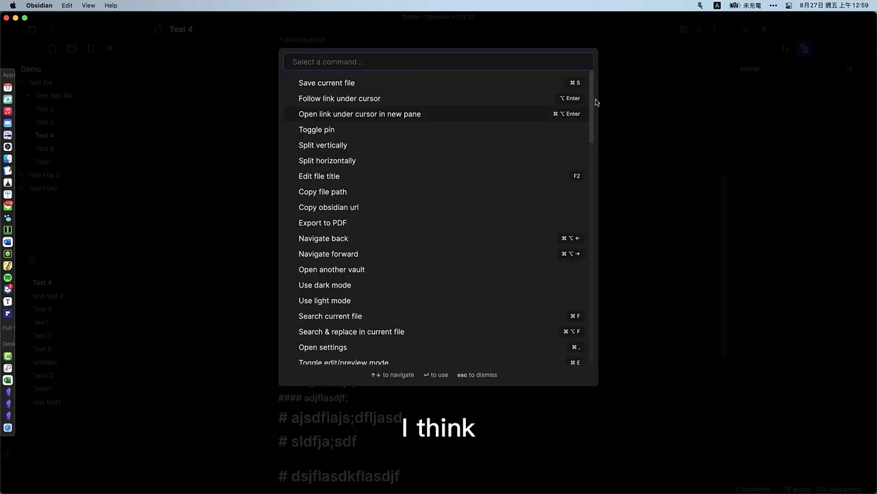
pyautogui.write('hot')
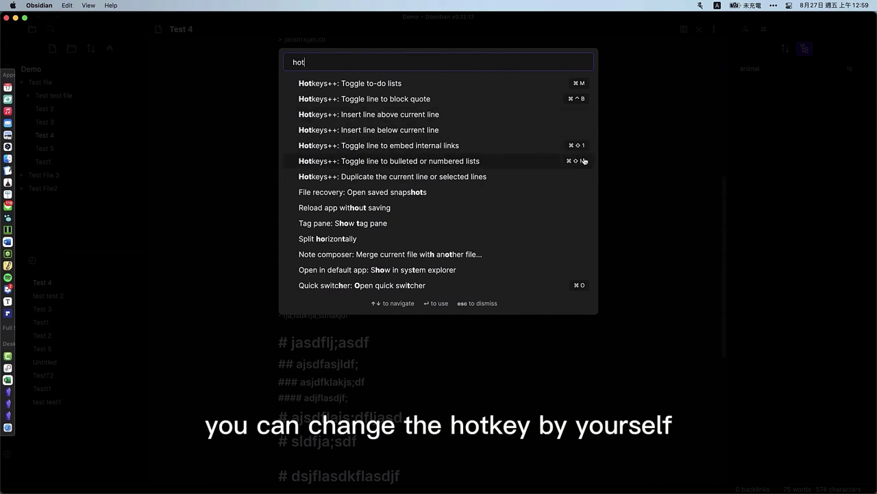
pyautogui.click(604, 168)
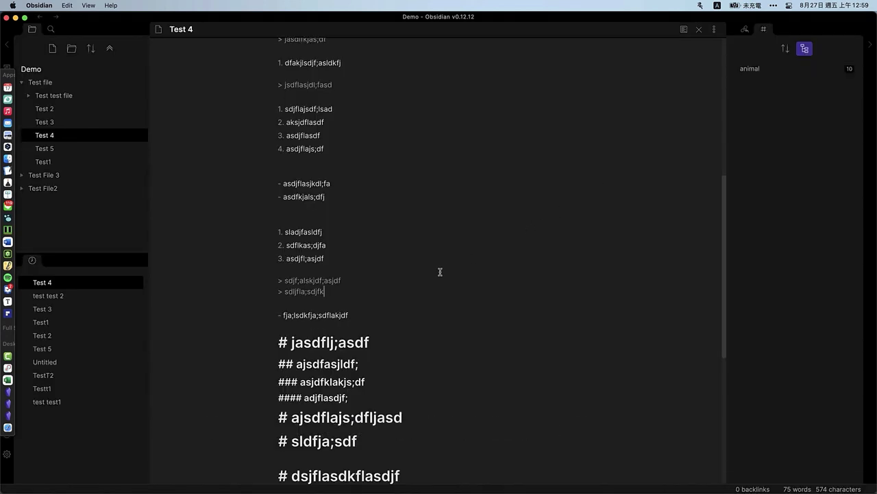
# Step: Insert two blank lines between the "fja;lsdkfja;sdflakjdf" bullet and the "jasdflj;asdf" heading
pyautogui.scroll(-3, 457, 364)
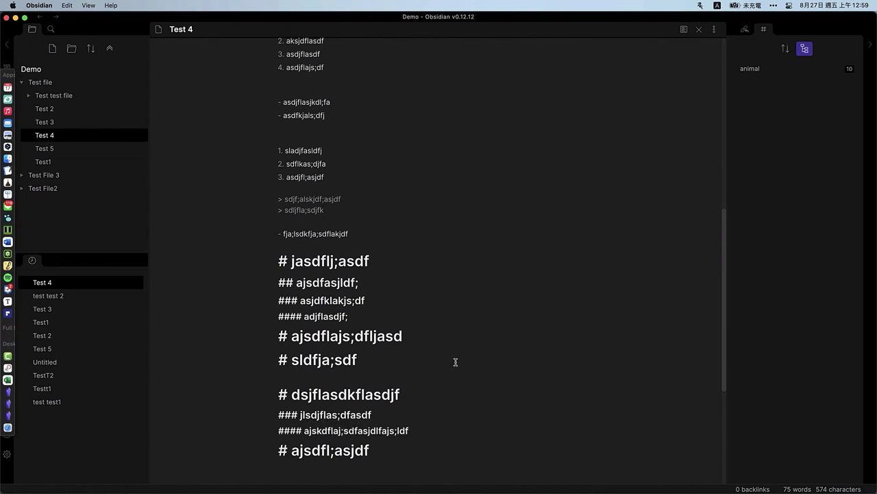
pyautogui.scroll(-1, 447, 316)
pyautogui.click(468, 245)
pyautogui.press('Up')
pyautogui.press('Return')
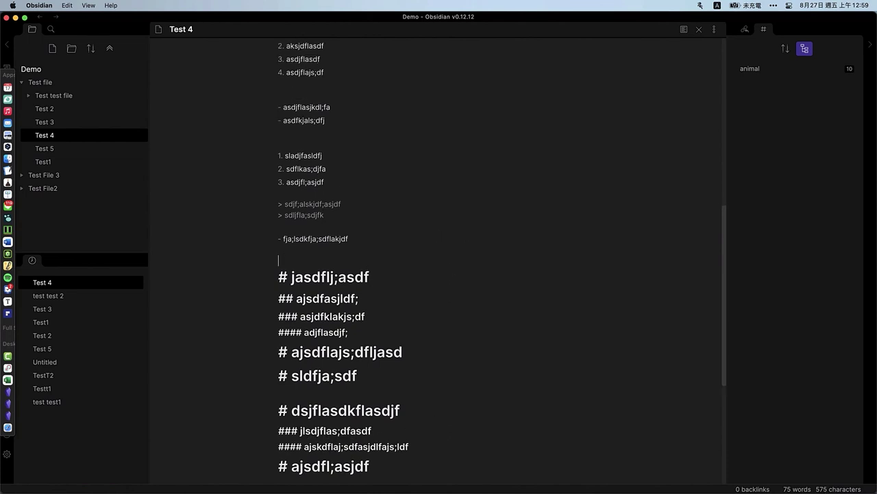
pyautogui.press('Return')
# Step: Add the level 1 heading "markdown heading1" at the end of the note, a blank line below the "ajsdfl;asjdf" heading
pyautogui.scroll(-2, 392, 330)
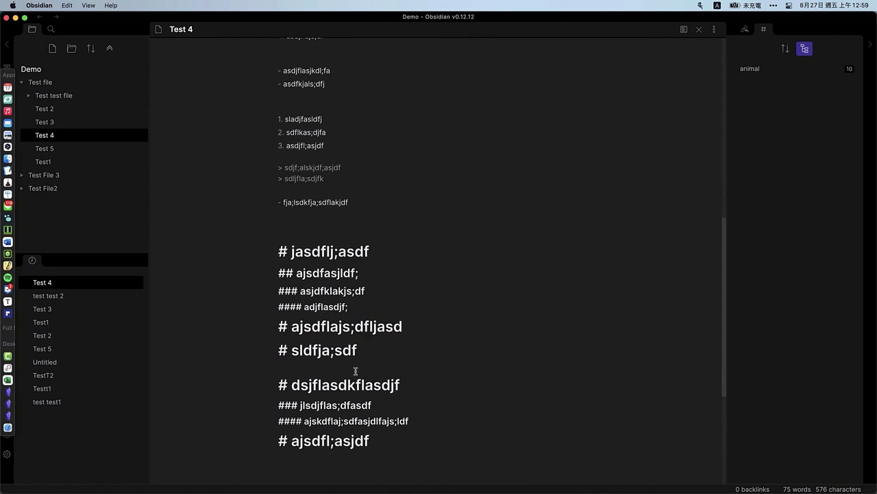
pyautogui.scroll(-2, 357, 379)
pyautogui.click(427, 377)
pyautogui.scroll(-3, 427, 378)
pyautogui.press('Return')
pyautogui.press('Return')
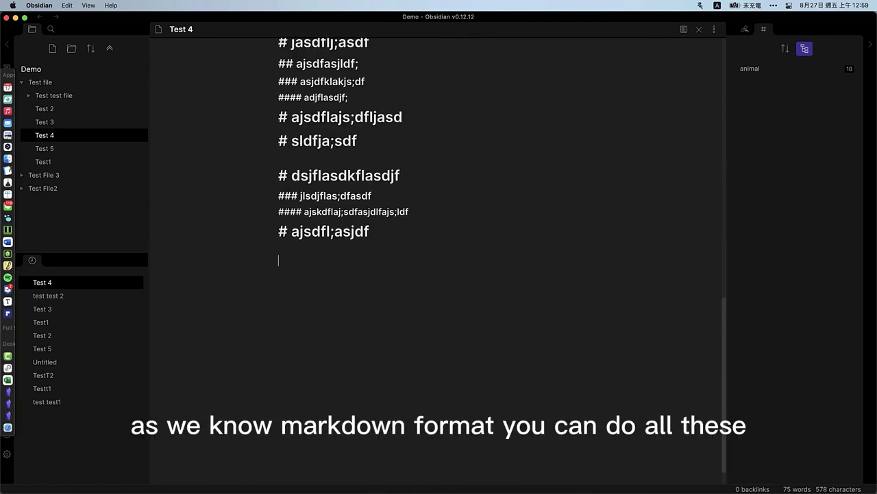
pyautogui.write('# mo')
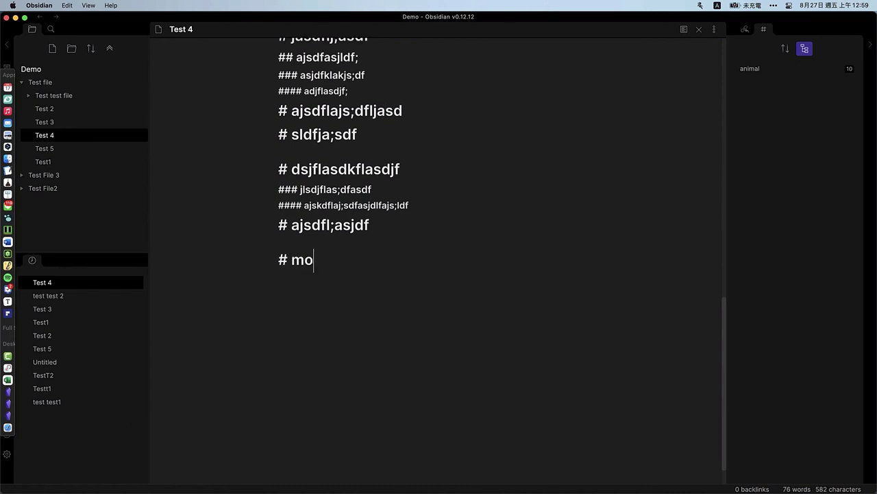
pyautogui.press('BackSpace')
pyautogui.write('ak')
pyautogui.press('Return')
pyautogui.press('BackSpace')
pyautogui.press('BackSpace')
pyautogui.write('rkdown ')
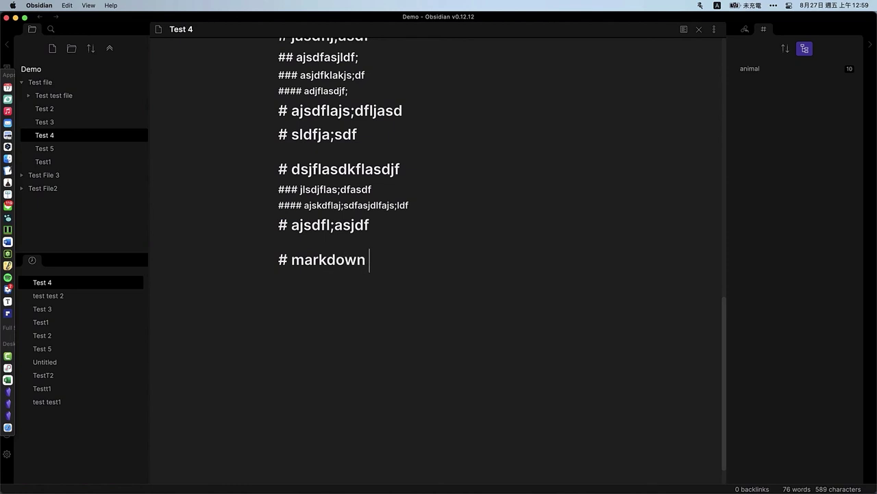
pyautogui.write('heading1')
pyautogui.press('Return')
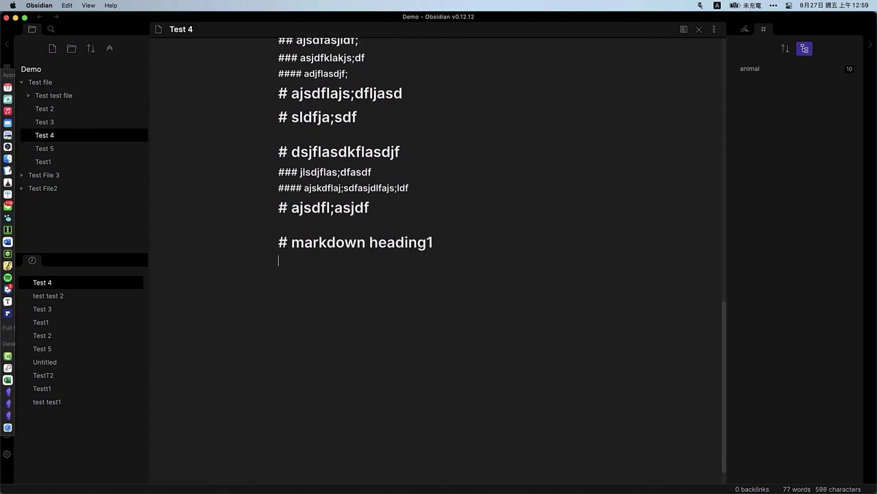
# Step: Write the level 2, 3 and 4 headings "2", "3" and "4" below "markdown heading1" and check them in preview
pyautogui.write('## ')
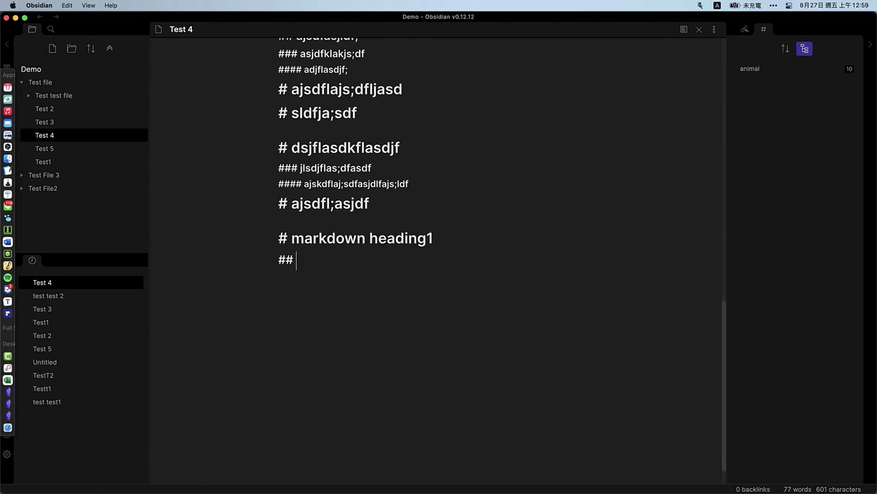
pyautogui.write('2')
pyautogui.press('Return')
pyautogui.write('### ')
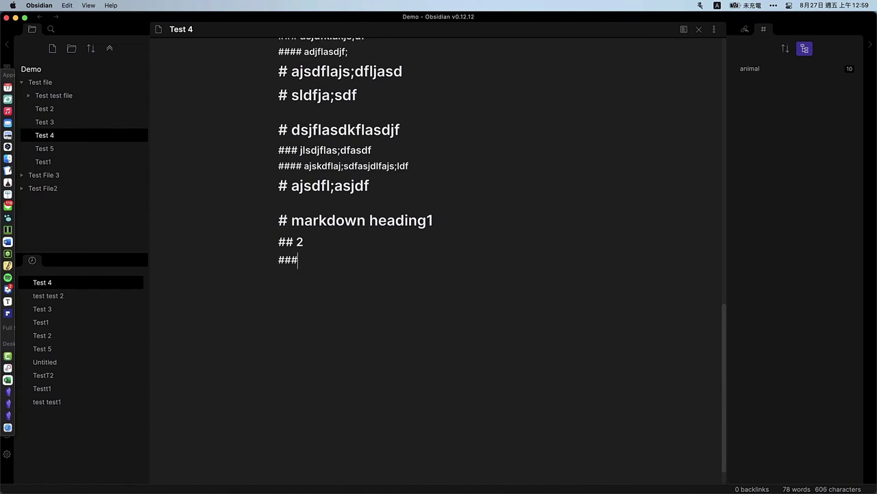
pyautogui.write('4')
pyautogui.press('Return')
pyautogui.press('BackSpace')
pyautogui.press('BackSpace')
pyautogui.write('3')
pyautogui.press('Return')
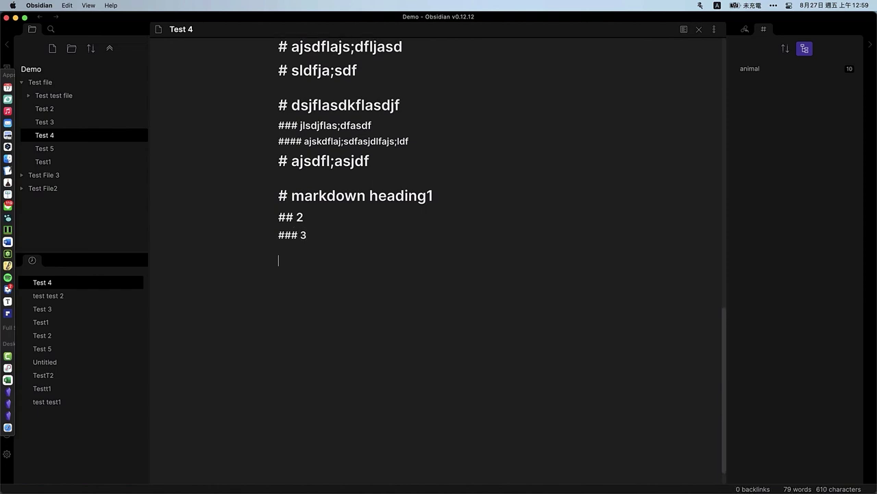
pyautogui.write('#### 4')
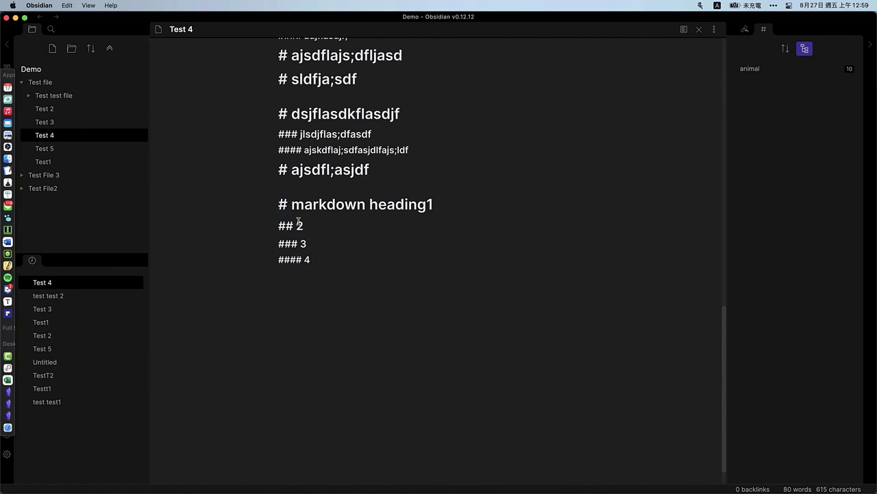
pyautogui.press('super+e')
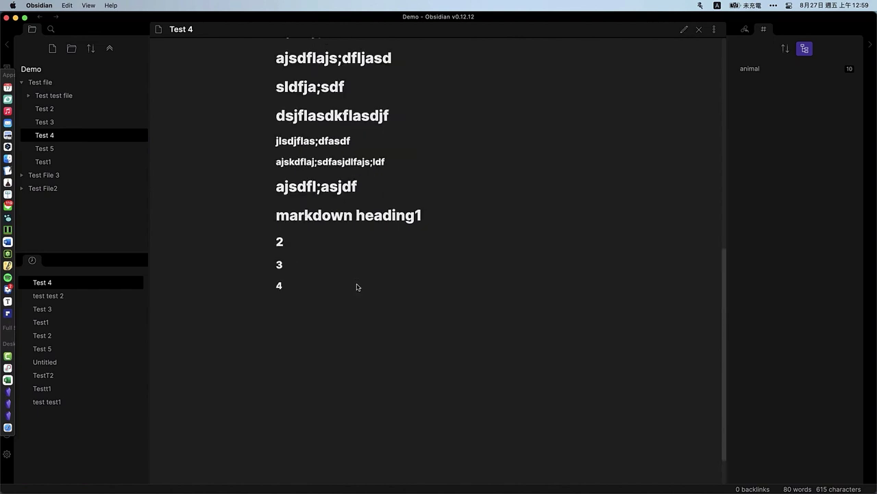
pyautogui.press('super+e')
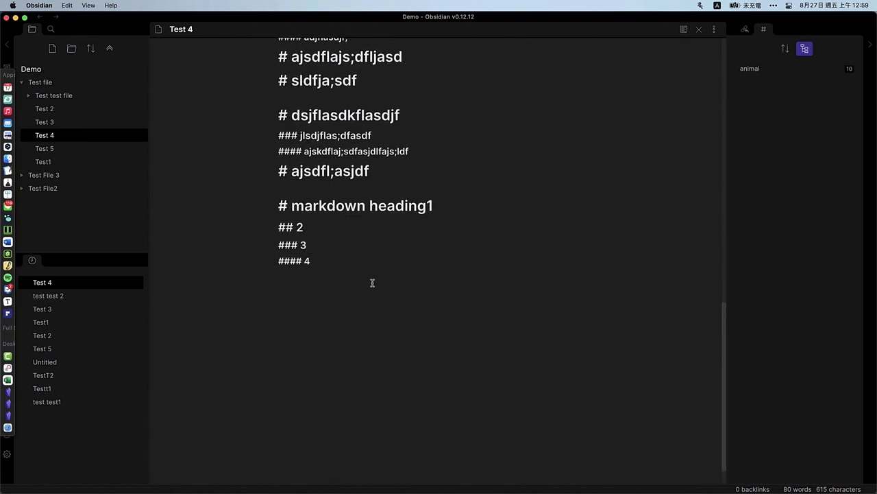
pyautogui.press('Return')
pyautogui.write('#####')
pyautogui.press('BackSpace')
pyautogui.press('BackSpace')
pyautogui.press('BackSpace')
pyautogui.press('BackSpace')
pyautogui.press('BackSpace')
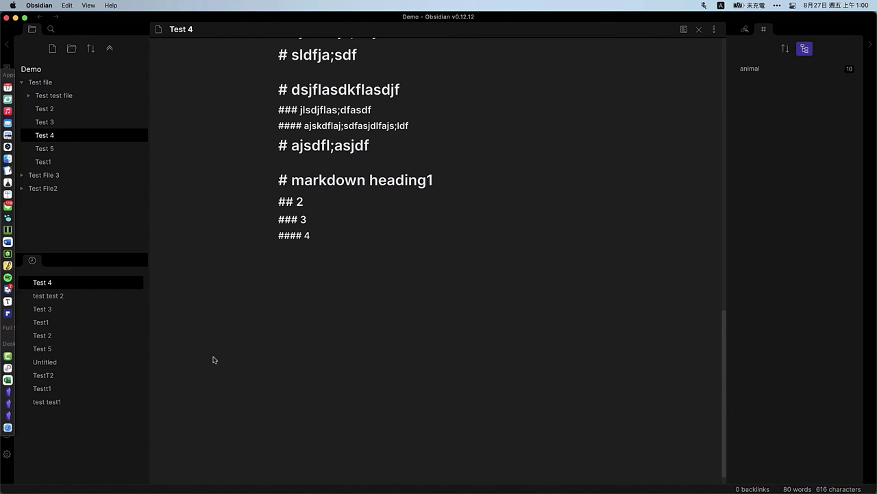
# Step: Open the community plugin browser from the settings and search it for "mark"
pyautogui.click(8, 457)
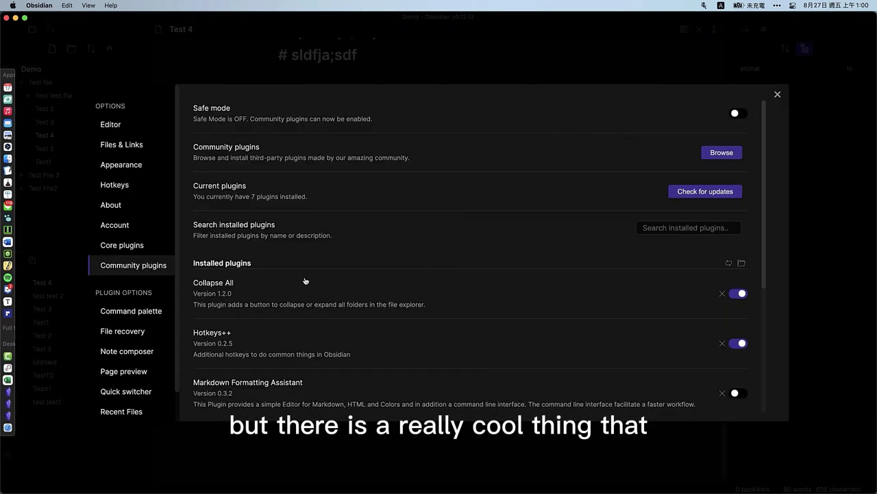
pyautogui.scroll(-2, 365, 289)
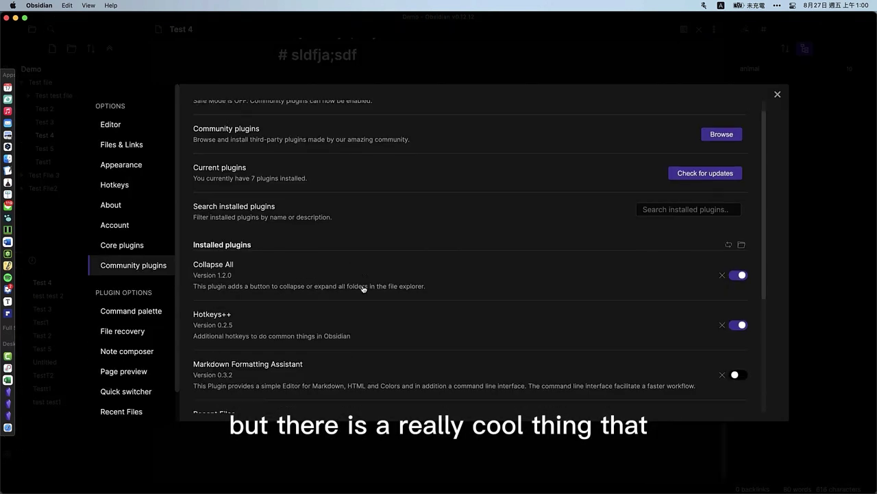
pyautogui.click(730, 126)
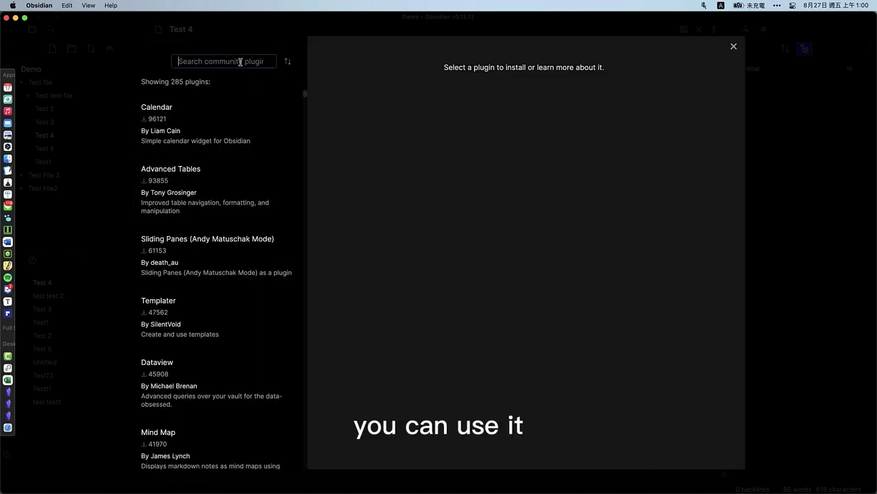
pyautogui.write('mark')
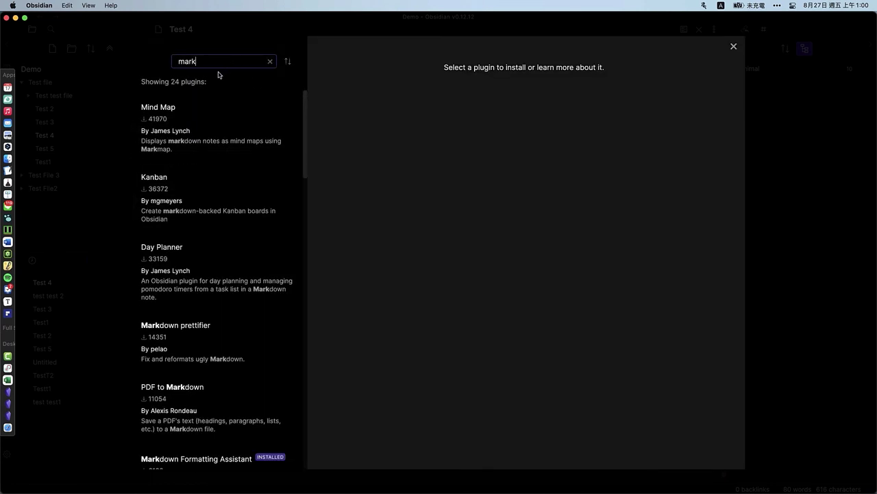
pyautogui.scroll(-2, 212, 459)
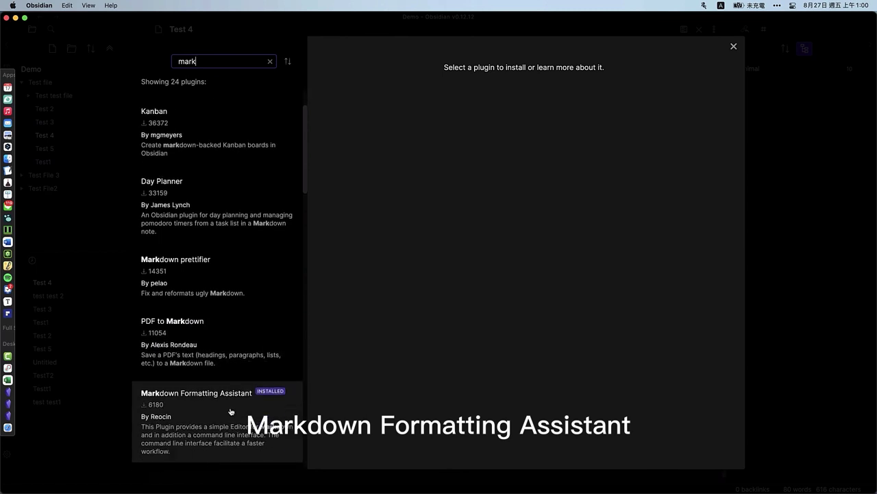
# Step: Enable the installed Markdown Formatting Assistant plugin and close the plugin browser and settings
pyautogui.click(213, 460)
pyautogui.click(341, 156)
pyautogui.click(733, 47)
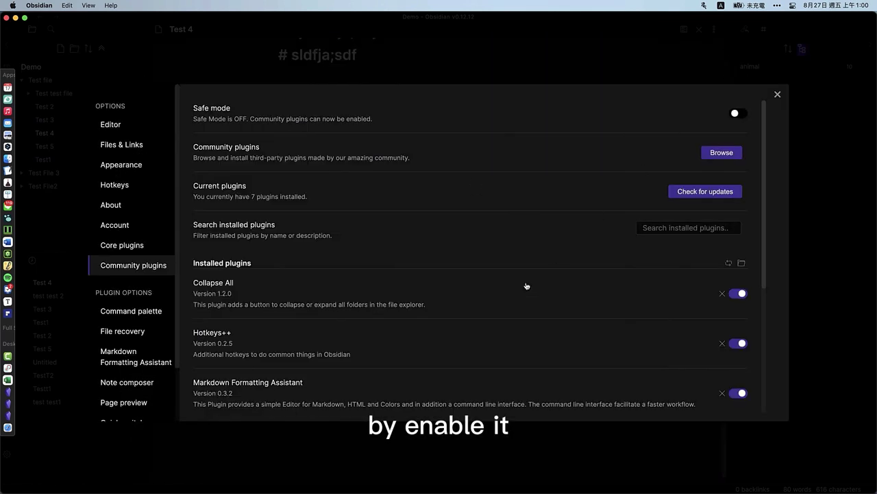
pyautogui.click(778, 95)
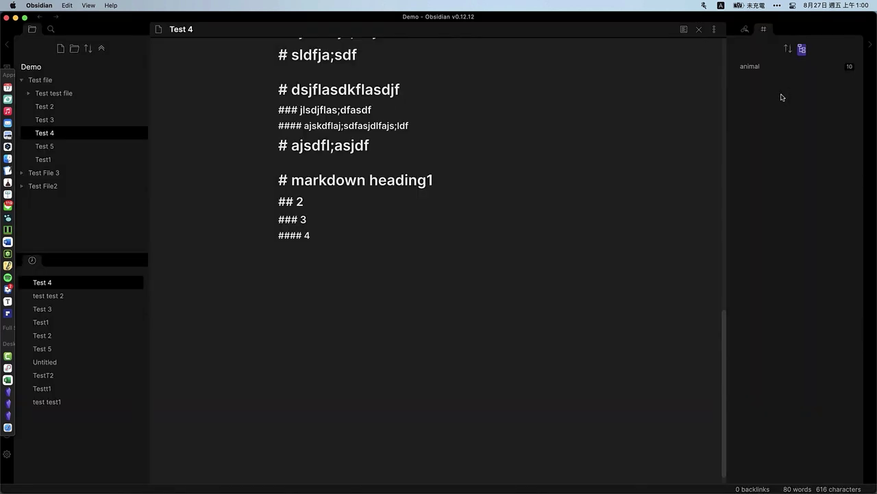
# Step: Write "asldjkfa;sldkjfaskdjfa;sdjf;asdf" below the level 4 heading and make it a level 1 heading with the plugin's inline h1 command
pyautogui.click(533, 247)
pyautogui.press('Return')
pyautogui.press('Return')
pyautogui.write('asldjkfa;sldkjfaskdjfa;sdjf;asdf')
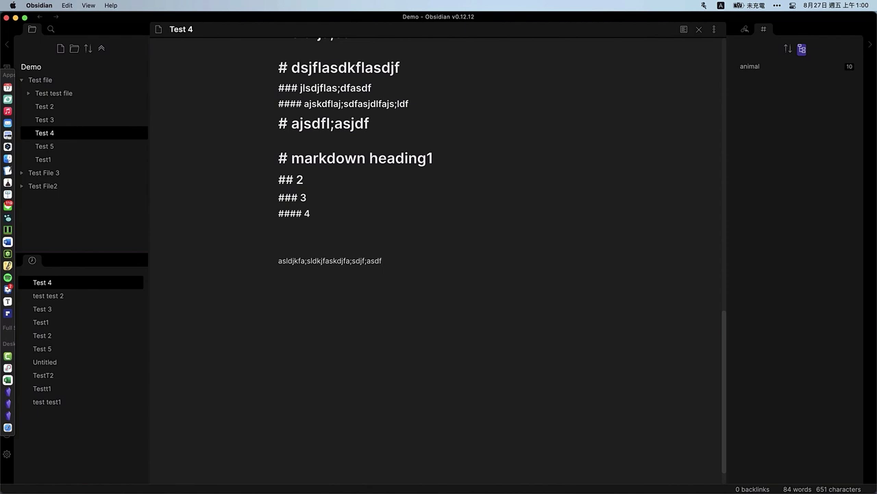
pyautogui.write('\\')
pyautogui.press('Down')
pyautogui.press('Down')
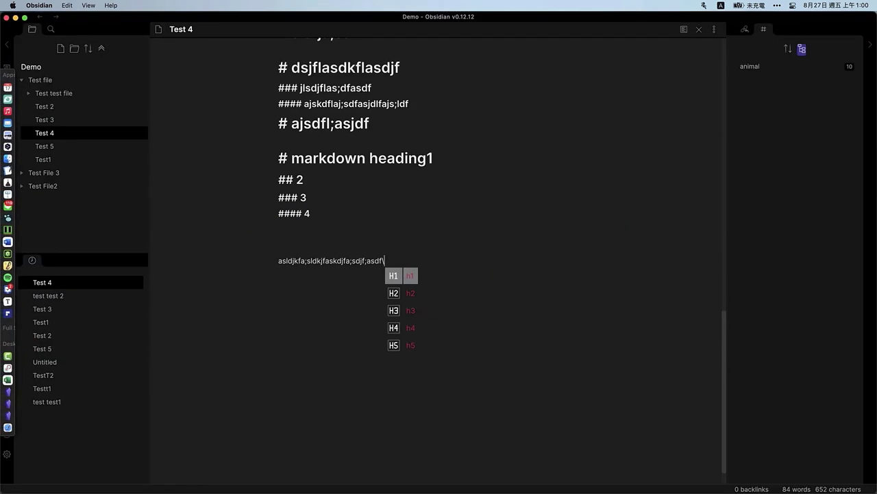
pyautogui.press('Return')
# Step: Write "sdfja;lsdfjka;sdjf;asdf" on the next line and make it a level 2 heading with the inline h2 command
pyautogui.press('Return')
pyautogui.write('sdfja;lsdfjka;sdjf;asd')
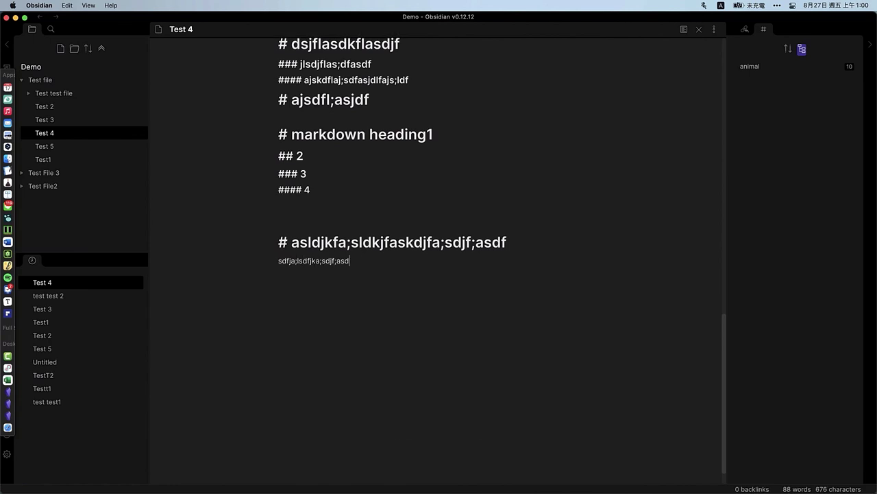
pyautogui.write('f/')
pyautogui.press('Down')
pyautogui.press('Return')
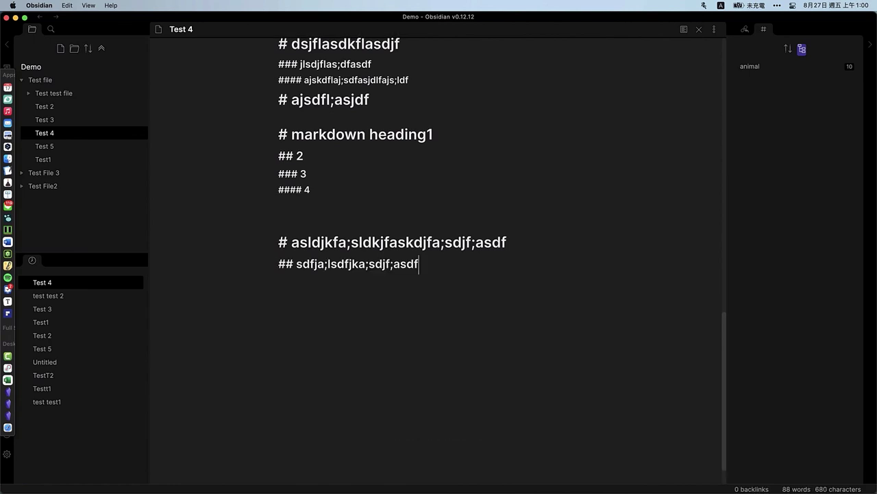
# Step: Write "asdfjlasjdkf;asjdf" on a new line below the level 2 heading and make it a level 3 heading with the inline h3 command
pyautogui.press('Return')
pyautogui.write('asdfjlasjdkf;asjdf\\')
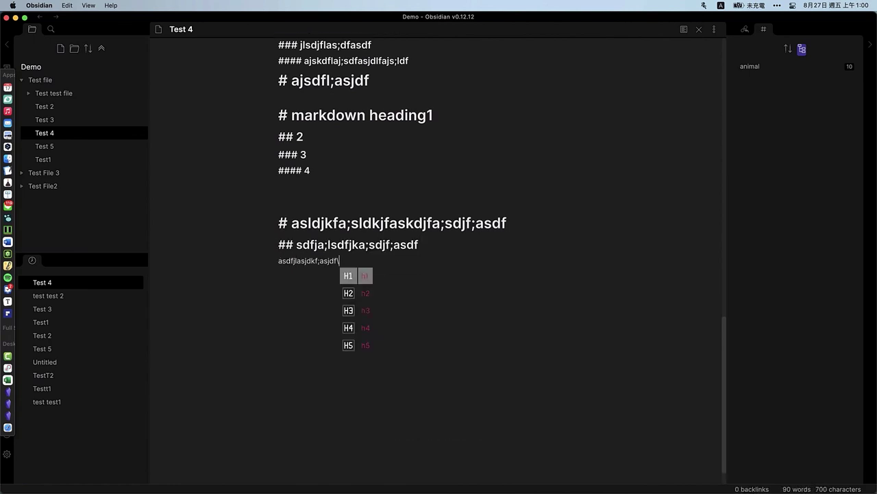
pyautogui.press('Down')
pyautogui.press('Down')
pyautogui.press('Return')
# Step: Add the line "asdjf;laskjdl;fasd" below it and make it a level 4 heading with the inline h4 command
pyautogui.press('Return')
pyautogui.write('asdjf;laskjdl;fasd\\')
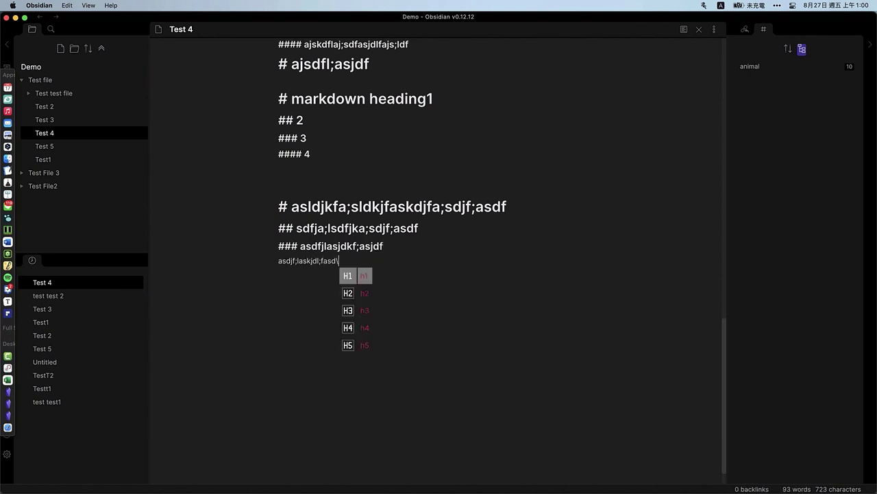
pyautogui.press('Down')
pyautogui.press('Down')
pyautogui.press('Down')
pyautogui.press('Return')
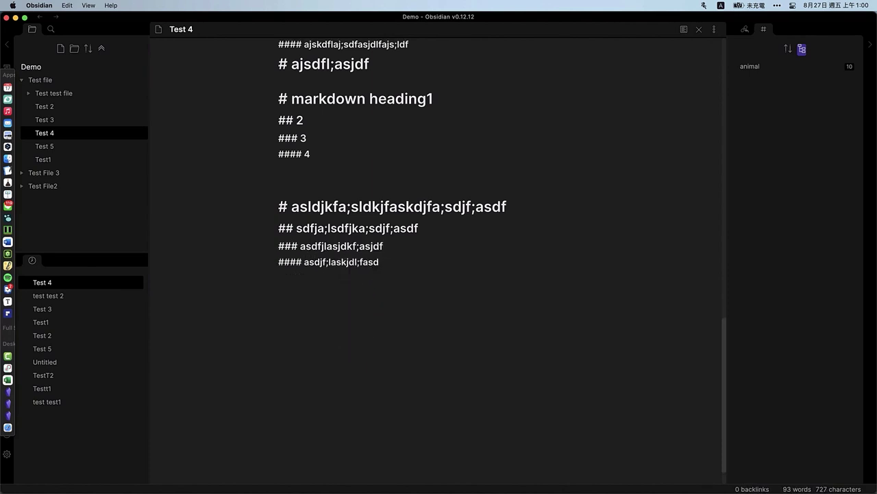
# Step: Add the line "asdjkf;ajsd;fasdf" at the end of the note and make it a level 5 heading with the inline h5 command
pyautogui.press('Return')
pyautogui.write('asdjkf;ajsd;fasdf\\')
pyautogui.press('Down')
pyautogui.press('Down')
pyautogui.press('Down')
pyautogui.press('Down')
pyautogui.press('Return')
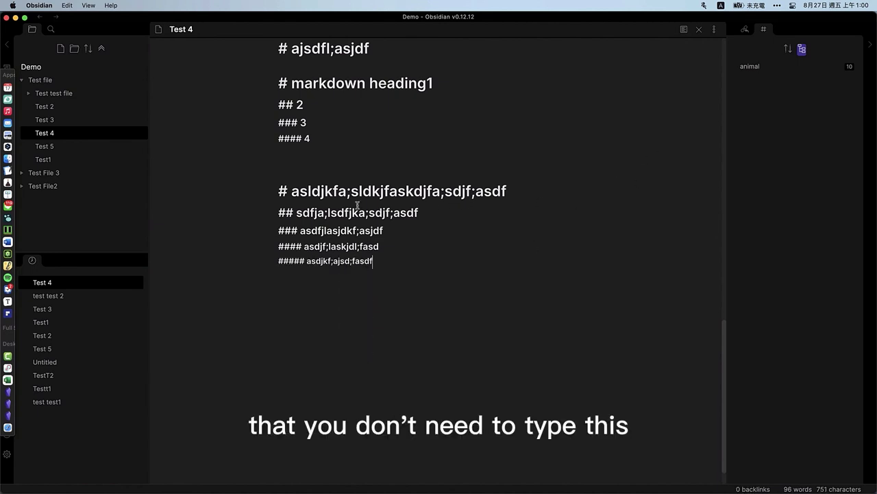
# Step: Switch the Test 4 note to reading view and review its rendered lists, quotes and headings from beginning to end
pyautogui.scroll(-1, 431, 345)
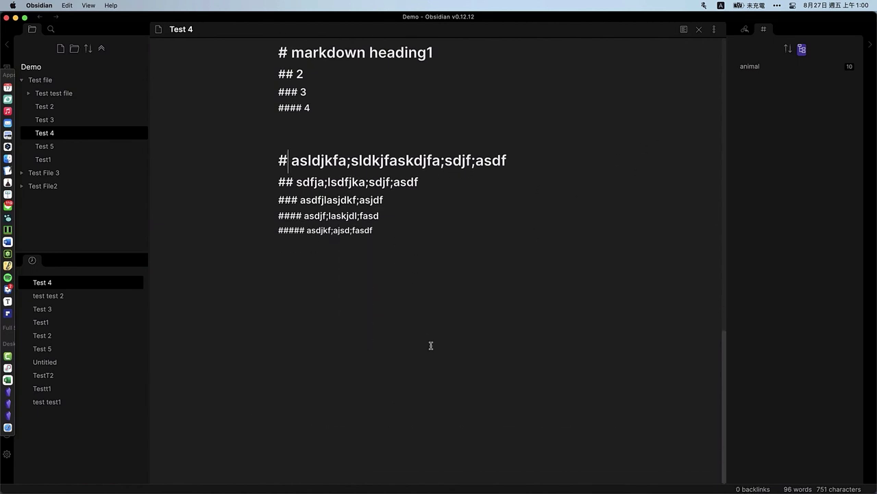
pyautogui.scroll(2, 432, 345)
pyautogui.scroll(4, 432, 345)
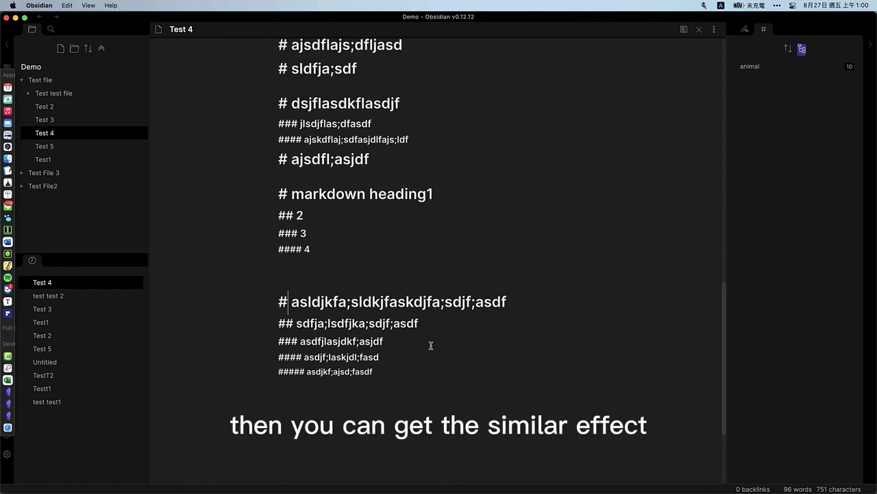
pyautogui.press('super+e')
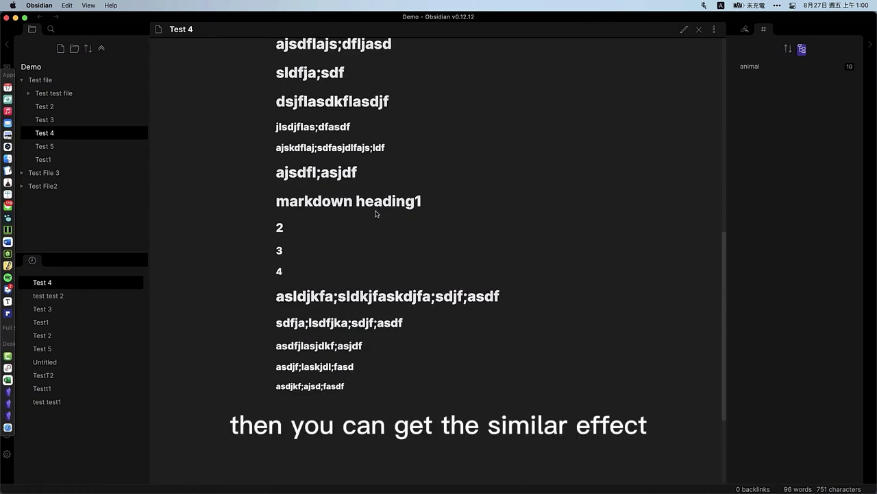
pyautogui.scroll(4, 403, 381)
pyautogui.scroll(10, 403, 380)
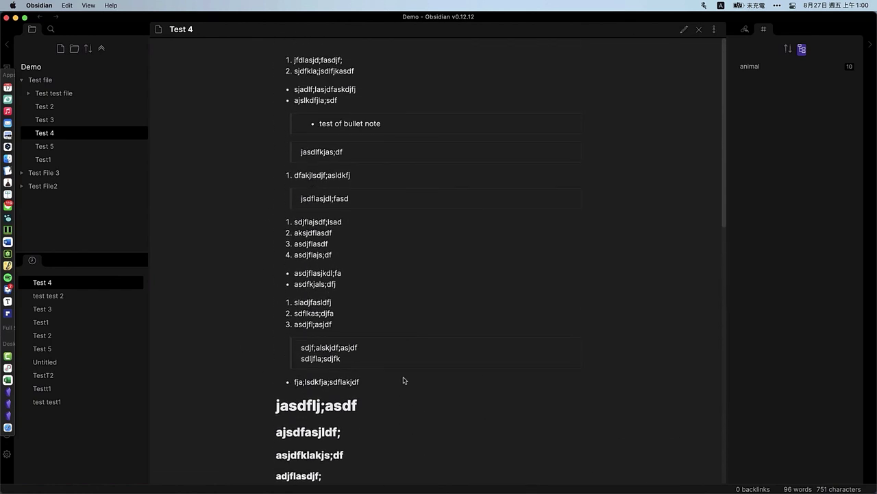
pyautogui.scroll(-15, 403, 381)
pyautogui.scroll(-2, 405, 373)
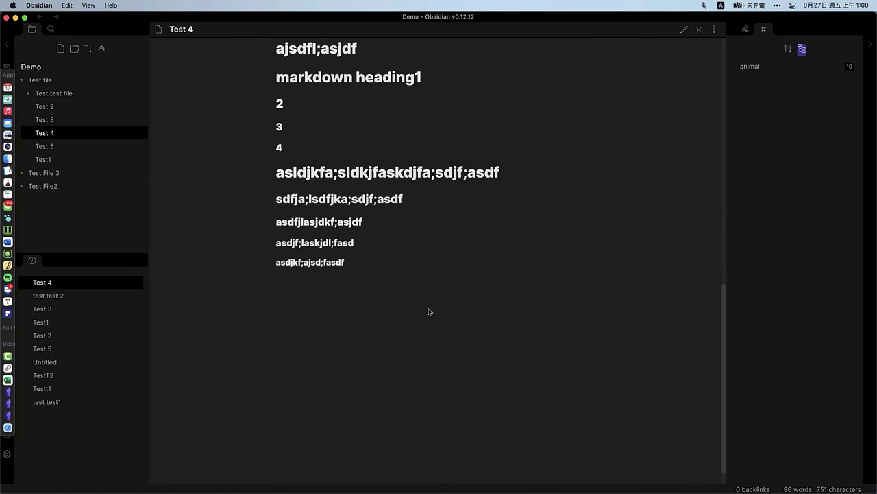